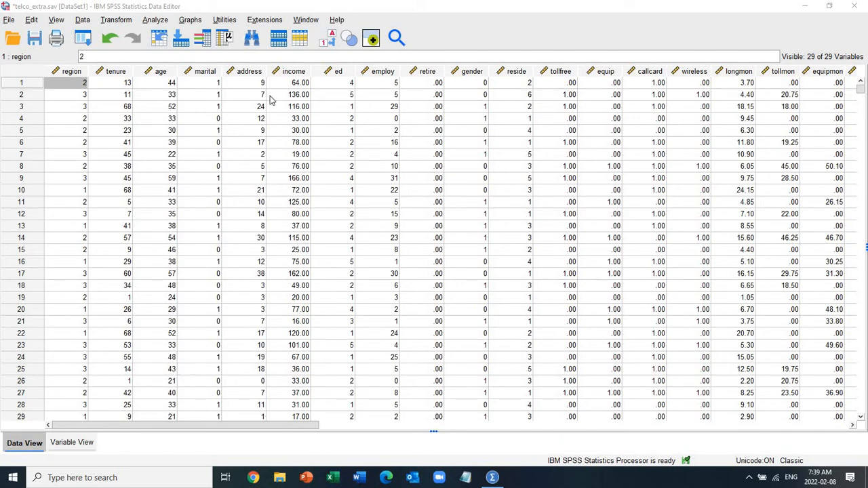
# - Look through the dataset's variables, from employ across to the call service columns and back to the service indicators
pyautogui.click(366, 85)
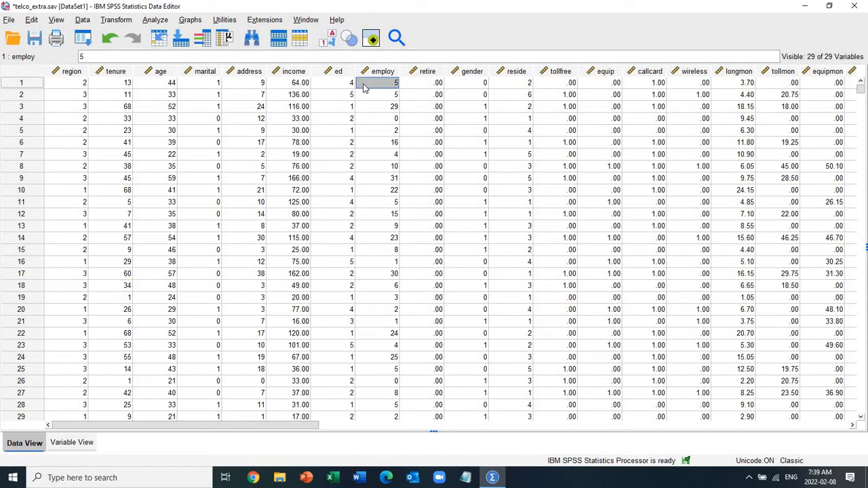
pyautogui.press('Right')
pyautogui.press('Right')
pyautogui.press('Right')
pyautogui.press('Right')
pyautogui.press('Right')
pyautogui.press('Right')
pyautogui.press('Right')
pyautogui.press('Right')
pyautogui.press('Right')
pyautogui.press('Right')
pyautogui.press('Right')
pyautogui.press('Right')
pyautogui.press('Right')
pyautogui.press('Right')
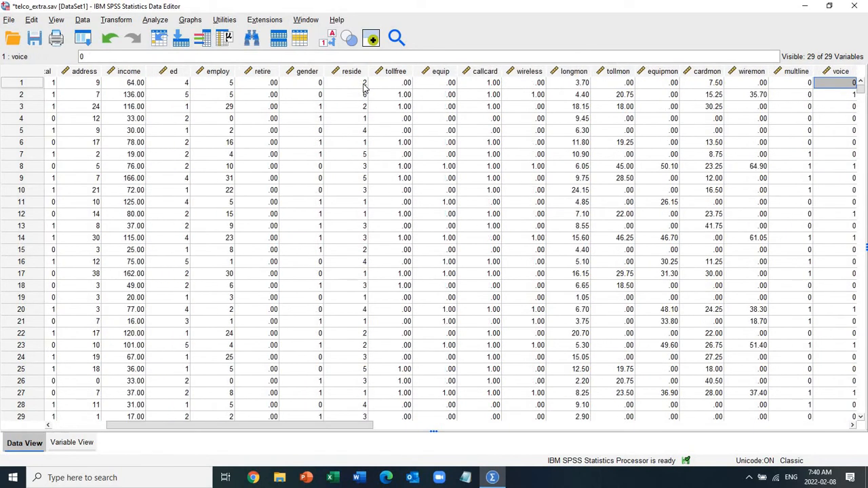
pyautogui.press('Right')
pyautogui.press('Right')
pyautogui.press('Right')
pyautogui.press('Right')
pyautogui.press('Right')
pyautogui.press('Right')
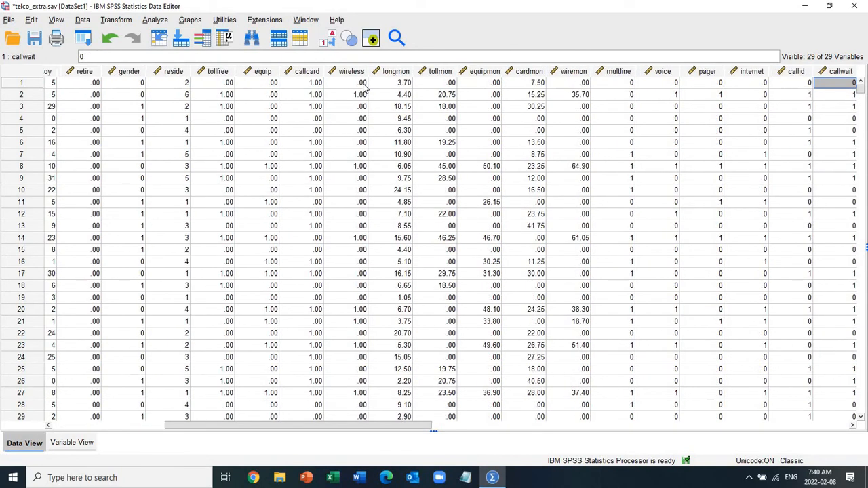
pyautogui.press('Left')
pyautogui.press('Left')
pyautogui.press('Left')
pyautogui.press('Left')
pyautogui.press('Left')
pyautogui.press('Left')
pyautogui.press('Left')
pyautogui.press('Left')
pyautogui.press('Left')
pyautogui.press('Left')
pyautogui.press('Left')
pyautogui.press('Left')
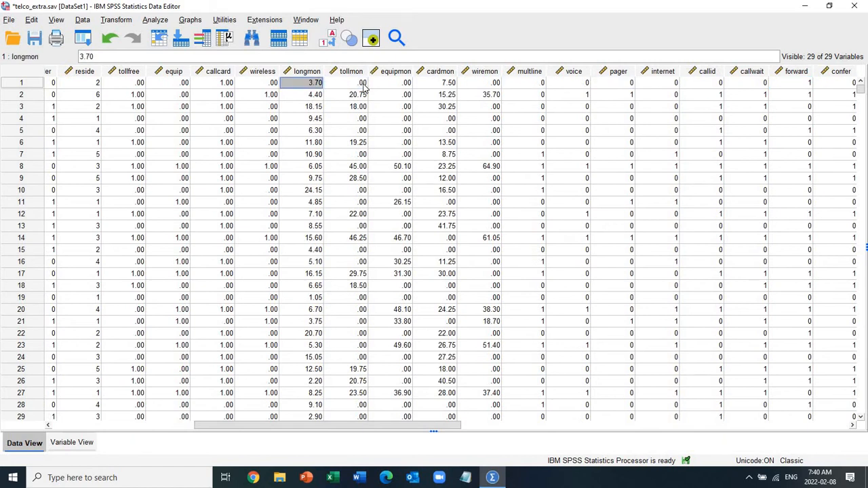
pyautogui.press('Left')
pyautogui.press('Left')
pyautogui.press('Left')
pyautogui.press('Left')
pyautogui.press('Left')
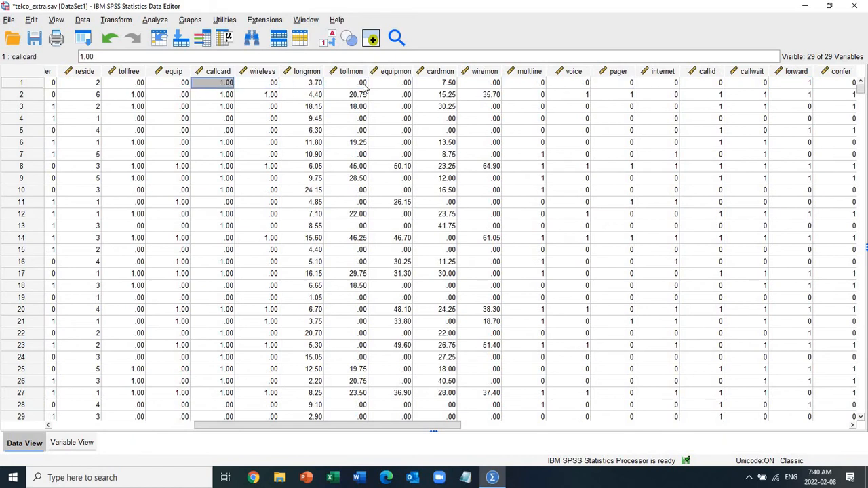
pyautogui.press('Right')
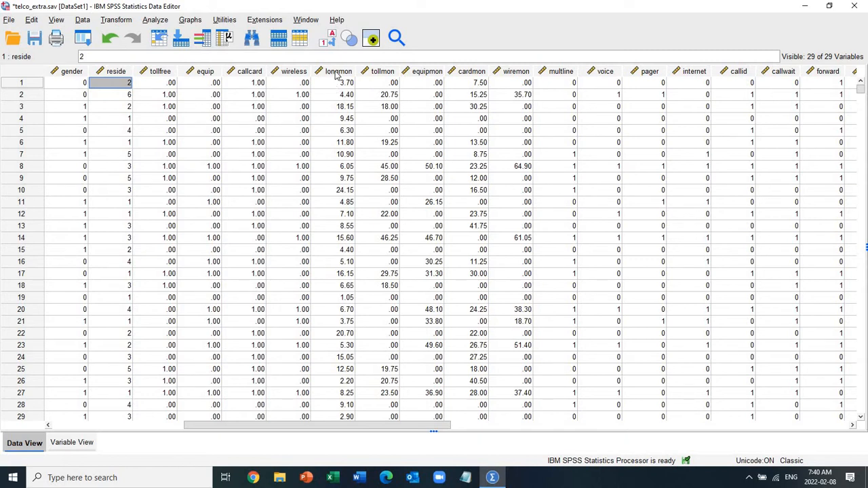
# - Examine the monthly usage variables longmon, tollmon, equipmon, cardmon and wiremon in the data grid
pyautogui.click(337, 71)
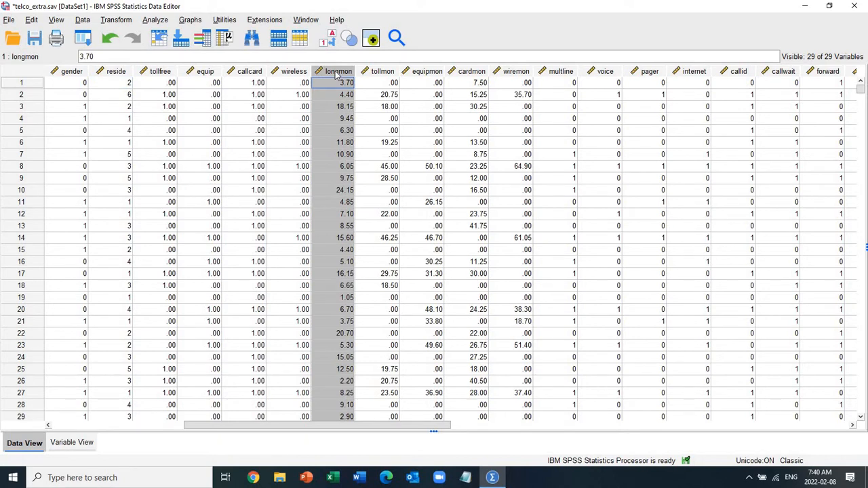
pyautogui.press('Right')
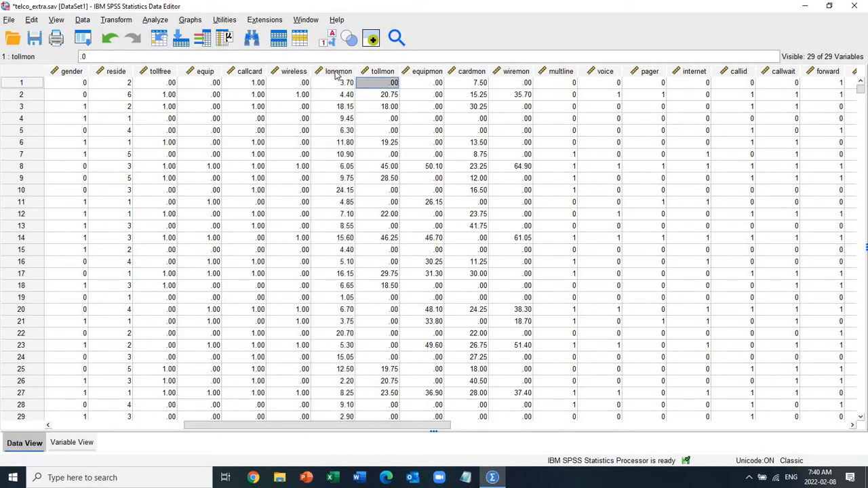
pyautogui.press('Right')
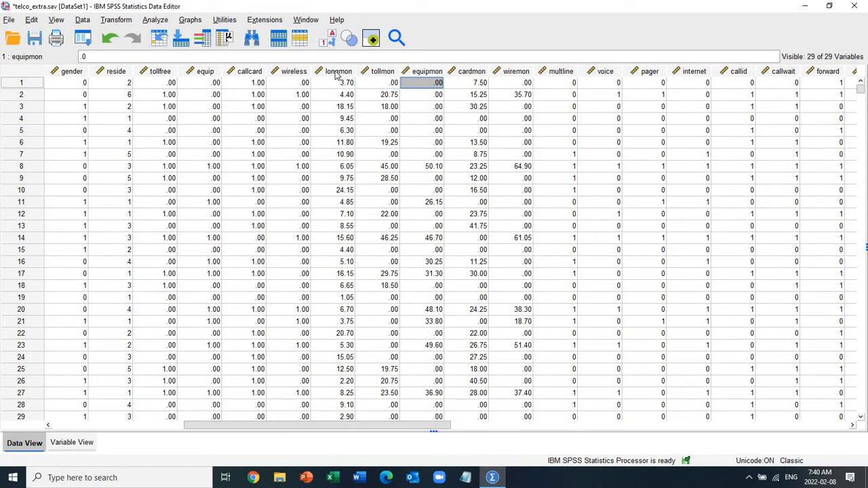
pyautogui.press('Right')
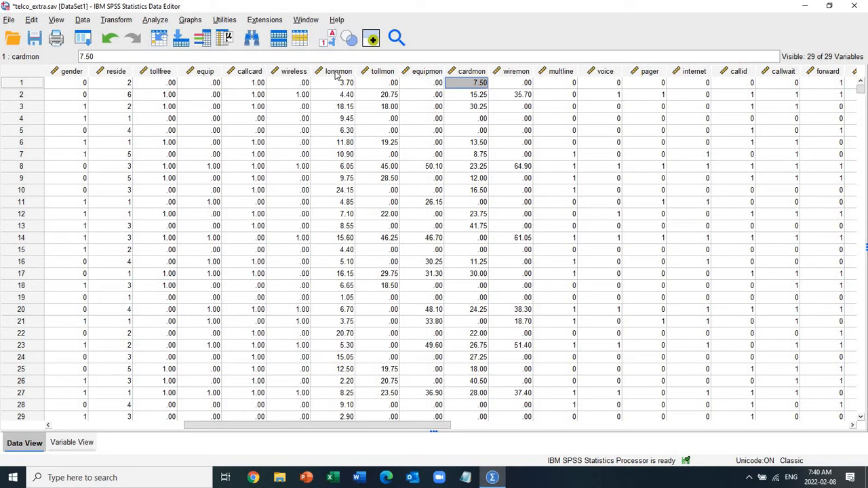
pyautogui.press('Left')
pyautogui.press('Left')
pyautogui.press('Left')
pyautogui.press('Left')
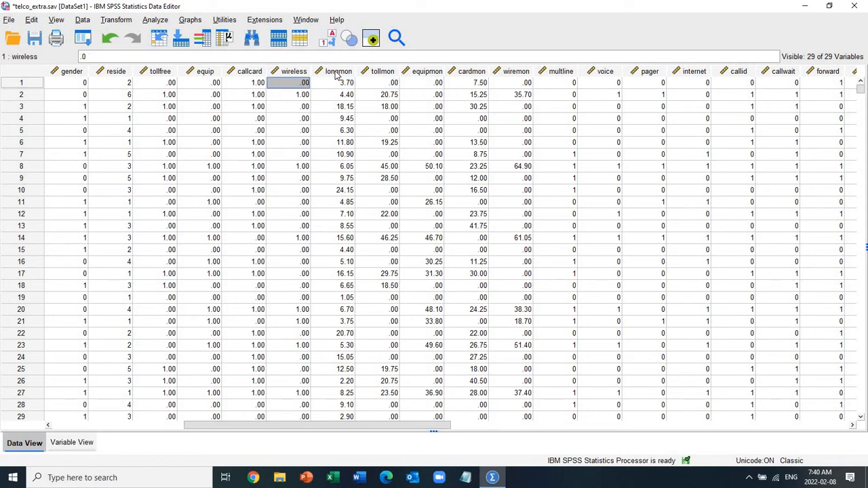
pyautogui.press('Right')
pyautogui.press('Right')
pyautogui.press('Right')
pyautogui.press('Right')
pyautogui.press('Right')
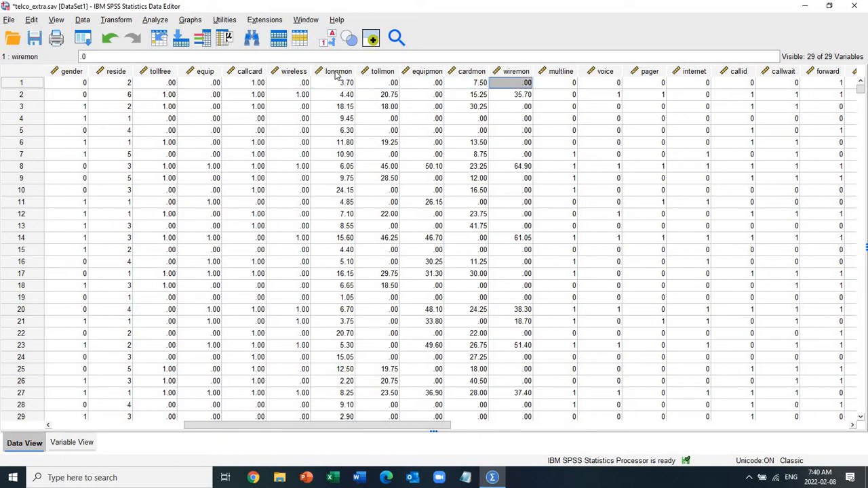
pyautogui.press('Left')
pyautogui.press('Left')
pyautogui.press('Left')
pyautogui.press('Left')
pyautogui.press('Left')
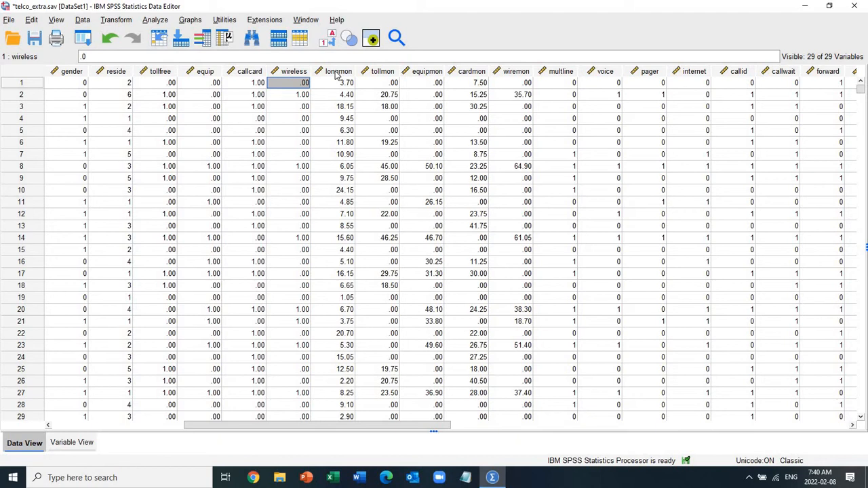
# - Scan the wireless column down through the first 16 cases and back up
pyautogui.press('Down')
pyautogui.press('Down')
pyautogui.press('Down')
pyautogui.press('Down')
pyautogui.press('Down')
pyautogui.press('Down')
pyautogui.press('Down')
pyautogui.press('Down')
pyautogui.press('Down')
pyautogui.press('Down')
pyautogui.press('Down')
pyautogui.press('Down')
pyautogui.press('Down')
pyautogui.press('Down')
pyautogui.press('Down')
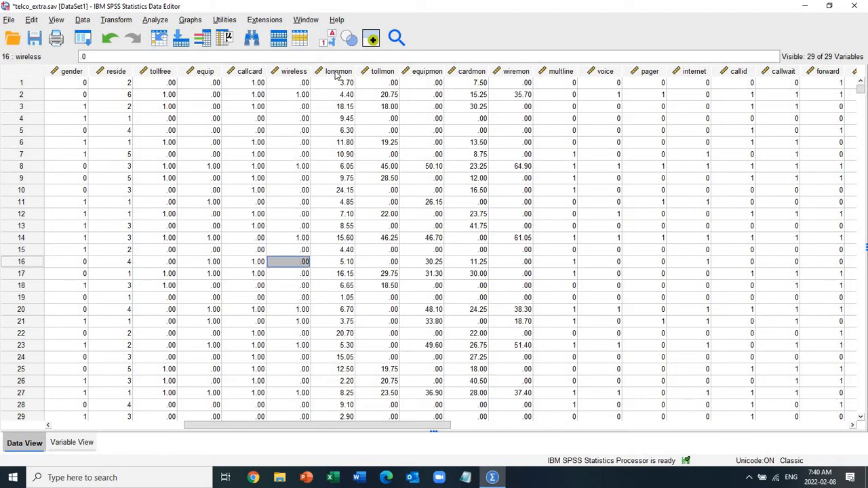
pyautogui.press('Up')
pyautogui.press('Up')
pyautogui.press('Up')
pyautogui.press('Up')
pyautogui.press('Up')
pyautogui.press('Up')
pyautogui.press('Up')
pyautogui.press('Up')
pyautogui.press('Up')
pyautogui.press('Up')
pyautogui.press('Up')
pyautogui.press('Up')
pyautogui.press('Up')
pyautogui.press('Up')
# - Compare the first case's values across the longmon, tollmon and equipmon columns
pyautogui.press('Right')
pyautogui.press('Right')
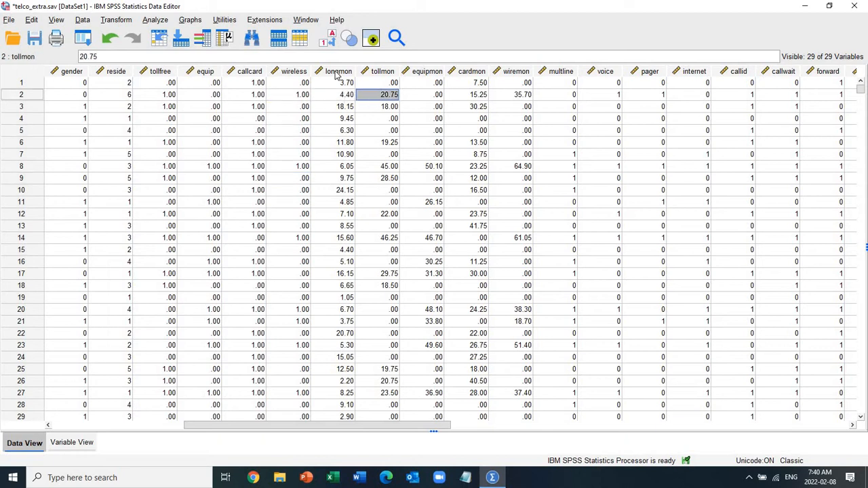
pyautogui.press('Up')
pyautogui.press('Left')
pyautogui.press('Right')
pyautogui.press('Right')
pyautogui.press('Right')
pyautogui.press('Right')
pyautogui.press('Right')
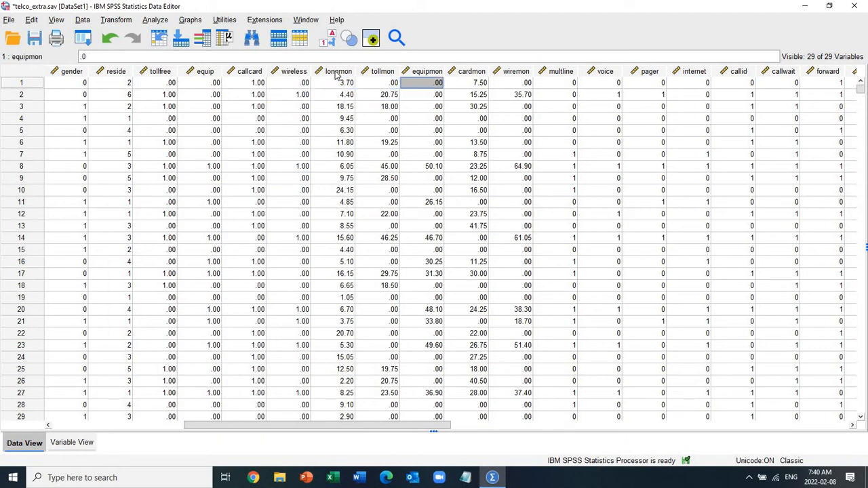
pyautogui.press('Left')
pyautogui.press('Left')
pyautogui.press('Left')
pyautogui.press('Left')
pyautogui.press('Left')
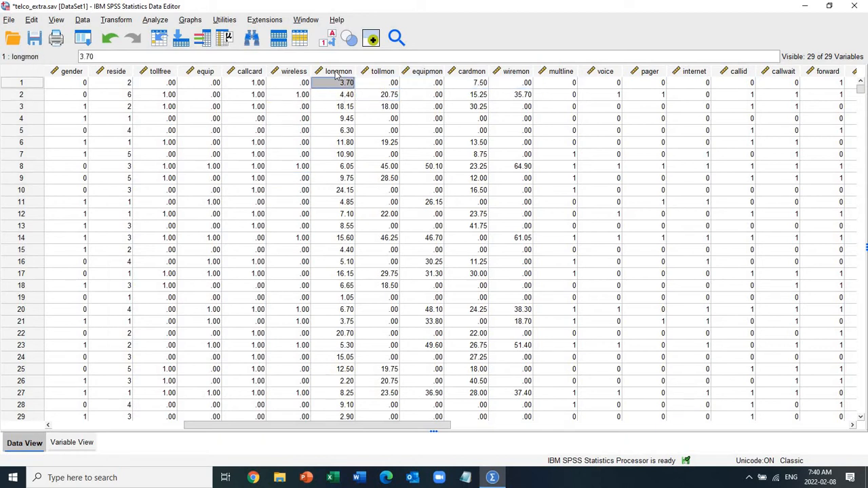
# - Read down the longmon values for the first ten cases
pyautogui.press('Down')
pyautogui.press('Down')
pyautogui.press('Down')
pyautogui.press('Down')
pyautogui.press('Down')
pyautogui.press('Down')
pyautogui.press('Down')
pyautogui.press('Down')
pyautogui.press('Down')
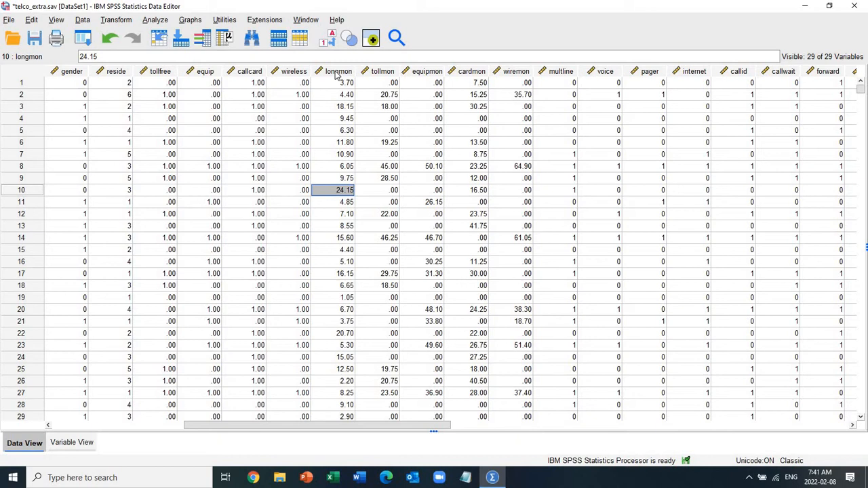
# - Show the variable definitions and look through the list from ebill up to marital
pyautogui.click(71, 442)
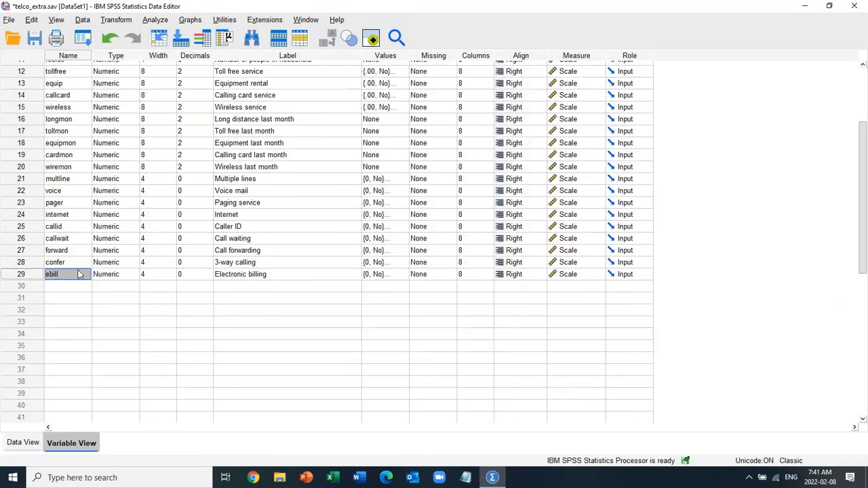
pyautogui.press('Up')
pyautogui.press('Up')
pyautogui.press('Up')
pyautogui.press('Up')
pyautogui.press('Up')
pyautogui.press('Up')
pyautogui.press('Up')
pyautogui.press('Up')
pyautogui.press('Up')
pyautogui.press('Up')
pyautogui.press('Up')
pyautogui.press('Up')
pyautogui.press('Up')
pyautogui.press('Up')
pyautogui.press('Up')
pyautogui.press('Up')
pyautogui.press('Up')
pyautogui.press('Up')
pyautogui.press('Up')
pyautogui.press('Up')
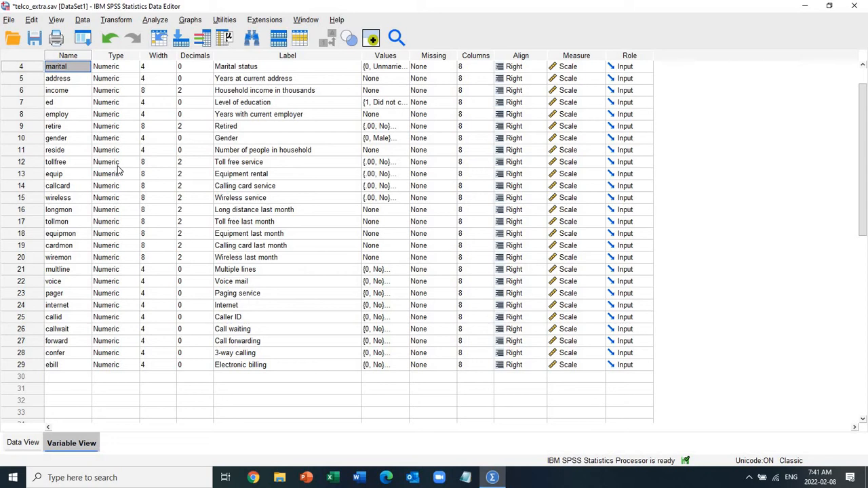
# - Examine the labels of the last-month usage variables from longmon to cardmon, then longmon's attributes from its name to its values
pyautogui.click(270, 211)
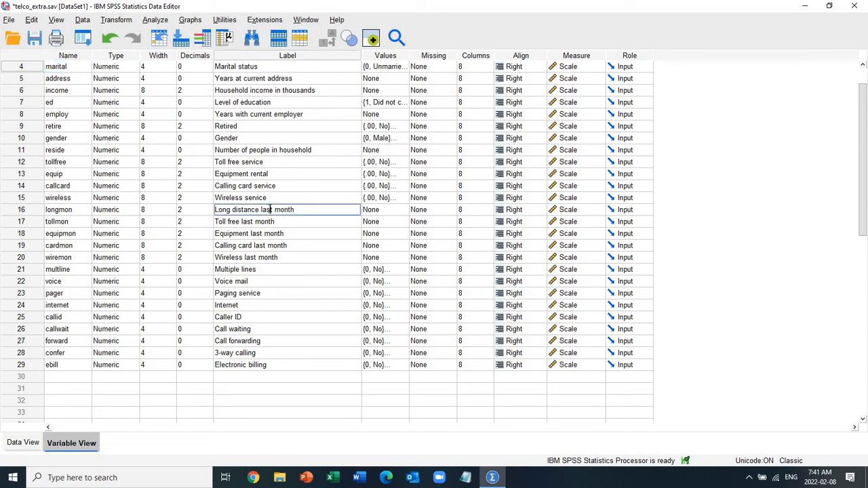
pyautogui.press('Down')
pyautogui.press('Down')
pyautogui.press('Down')
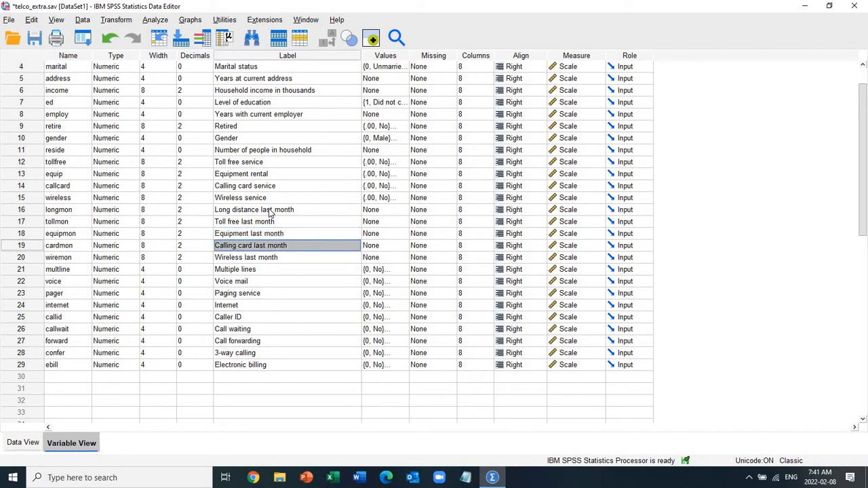
pyautogui.press('Up')
pyautogui.press('Up')
pyautogui.press('Up')
pyautogui.press('Left')
pyautogui.press('Left')
pyautogui.press('Left')
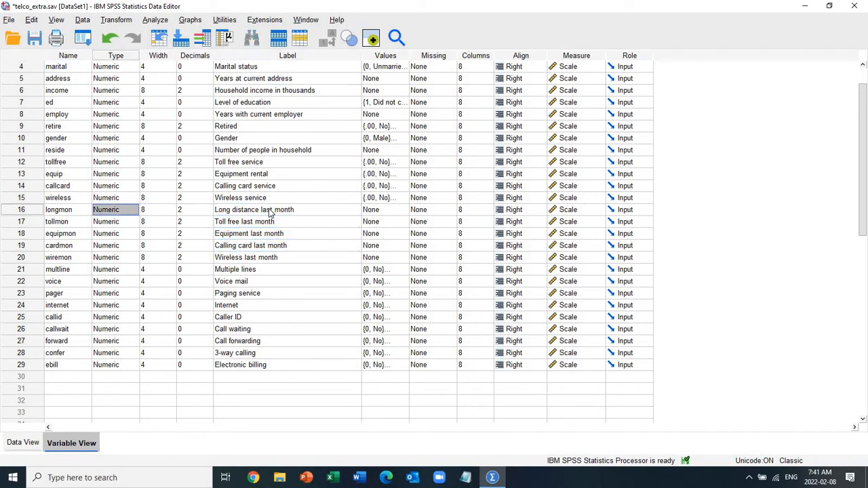
pyautogui.press('Left')
pyautogui.press('Right')
pyautogui.press('Right')
pyautogui.press('Right')
pyautogui.press('Right')
pyautogui.press('Right')
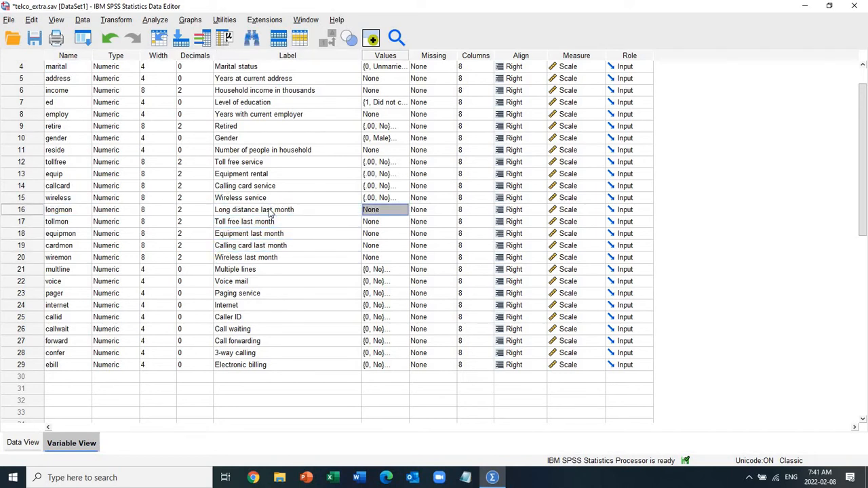
# - Look through the variable labels from longmon up to the start of the list and back down to internet
pyautogui.press('Left')
pyautogui.press('Up')
pyautogui.press('Up')
pyautogui.press('Up')
pyautogui.press('Up')
pyautogui.press('Up')
pyautogui.press('Up')
pyautogui.press('Up')
pyautogui.press('Up')
pyautogui.press('Up')
pyautogui.press('Up')
pyautogui.press('Up')
pyautogui.press('Up')
pyautogui.press('Up')
pyautogui.press('Up')
pyautogui.press('Up')
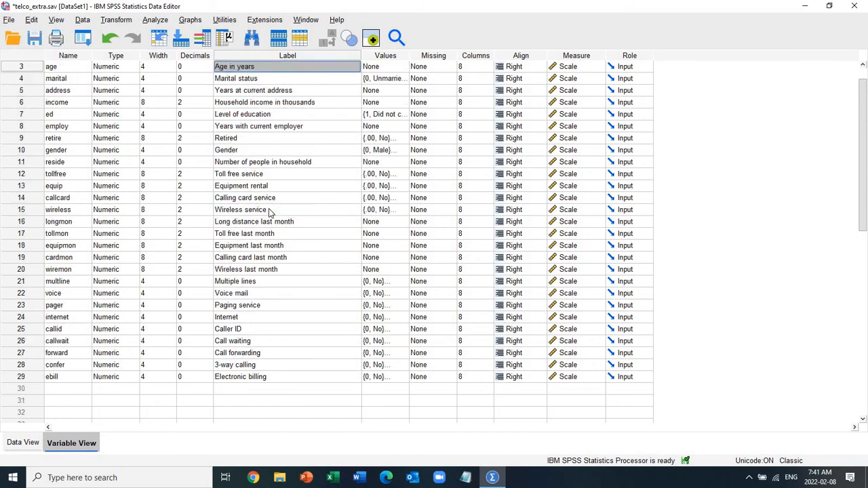
pyautogui.press('Down')
pyautogui.press('Down')
pyautogui.press('Down')
pyautogui.press('Down')
pyautogui.press('Down')
pyautogui.press('Down')
pyautogui.press('Down')
pyautogui.press('Down')
pyautogui.press('Down')
pyautogui.press('Down')
pyautogui.press('Down')
pyautogui.press('Down')
pyautogui.press('Down')
pyautogui.press('Down')
pyautogui.press('Down')
pyautogui.press('Down')
pyautogui.press('Down')
pyautogui.press('Down')
pyautogui.press('Down')
pyautogui.press('Down')
pyautogui.press('Down')
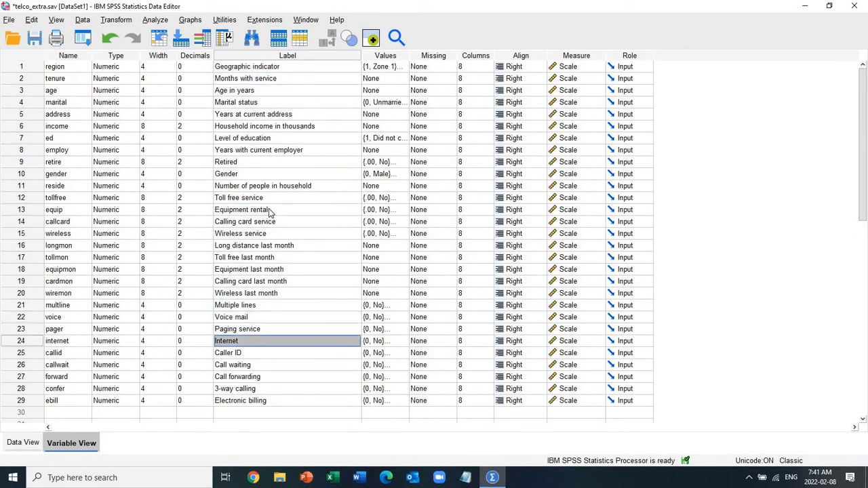
# - Go back over the labels of the customer and service variables between internet and tenure, returning to longmon
pyautogui.press('Up')
pyautogui.press('Up')
pyautogui.press('Up')
pyautogui.press('Up')
pyautogui.press('Up')
pyautogui.press('Up')
pyautogui.press('Up')
pyautogui.press('Up')
pyautogui.press('Up')
pyautogui.press('Up')
pyautogui.press('Up')
pyautogui.press('Up')
pyautogui.press('Up')
pyautogui.press('Up')
pyautogui.press('Up')
pyautogui.press('Down')
pyautogui.press('Down')
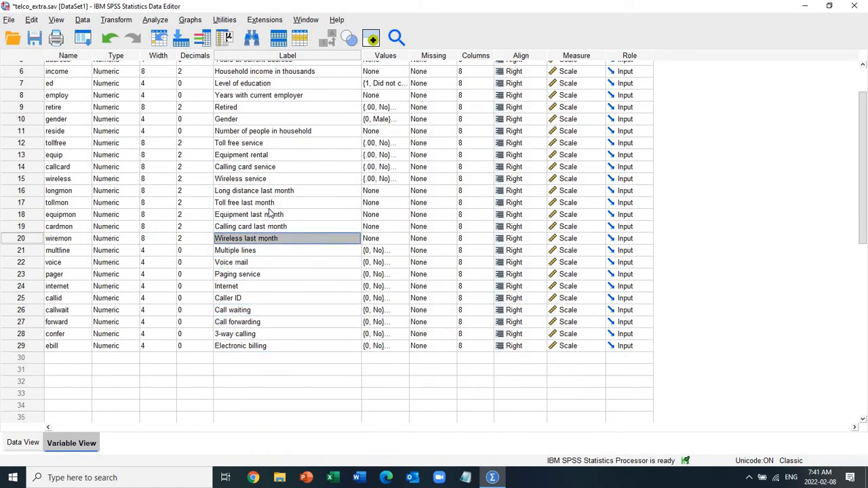
pyautogui.press('Up')
pyautogui.press('Up')
pyautogui.press('Up')
pyautogui.press('Up')
pyautogui.press('Up')
pyautogui.press('Up')
pyautogui.press('Up')
pyautogui.press('Up')
pyautogui.press('Up')
pyautogui.press('Up')
pyautogui.press('Up')
pyautogui.press('Up')
pyautogui.press('Up')
pyautogui.press('Up')
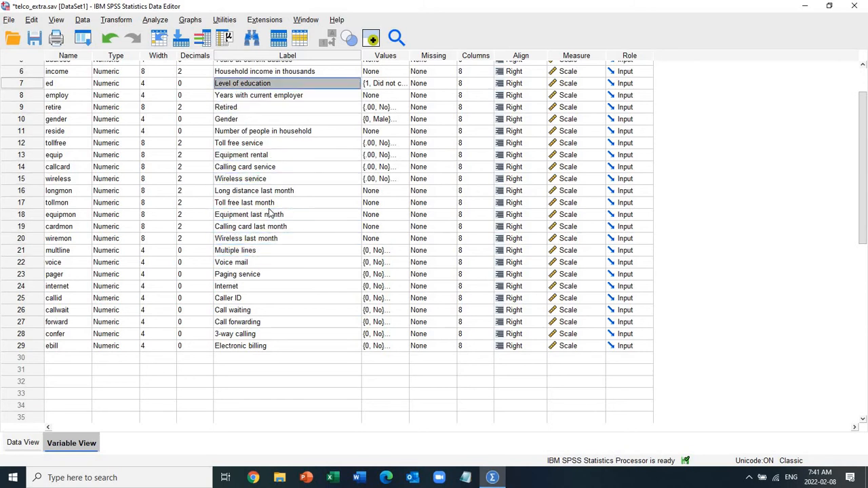
pyautogui.press('Down')
pyautogui.press('Up')
pyautogui.press('Up')
pyautogui.press('Up')
pyautogui.press('Up')
pyautogui.press('Up')
pyautogui.press('Up')
pyautogui.press('Up')
pyautogui.press('Down')
pyautogui.press('Down')
pyautogui.press('Down')
pyautogui.press('Down')
pyautogui.press('Down')
pyautogui.press('Down')
pyautogui.press('Down')
pyautogui.press('Down')
pyautogui.press('Down')
pyautogui.press('Down')
pyautogui.press('Down')
pyautogui.press('Down')
pyautogui.press('Down')
pyautogui.press('Down')
pyautogui.press('Down')
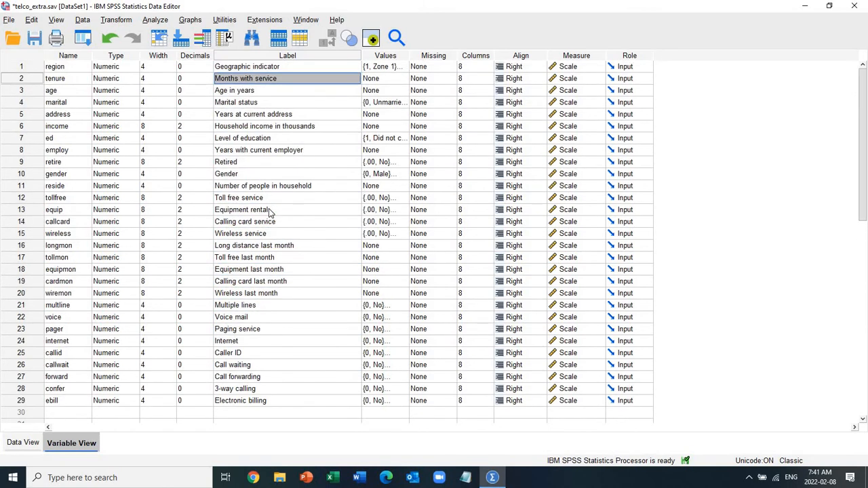
# - Examine longmon's decimals and label, then the labels of tollmon, equipmon, cardmon and wiremon, and return to longmon's name
pyautogui.press('Left')
pyautogui.press('Left')
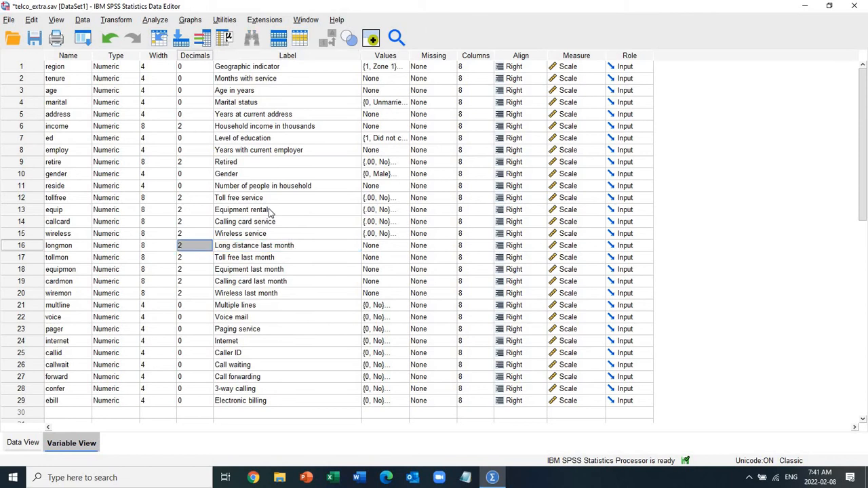
pyautogui.press('Right')
pyautogui.press('Right')
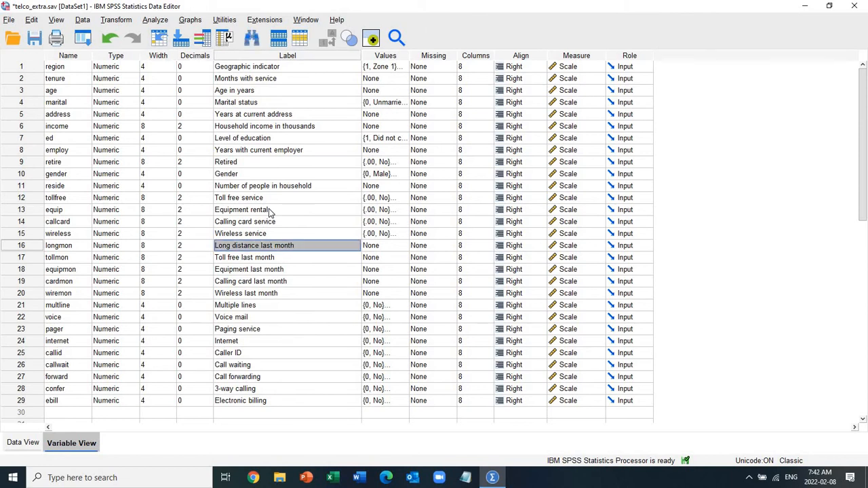
pyautogui.press('Down')
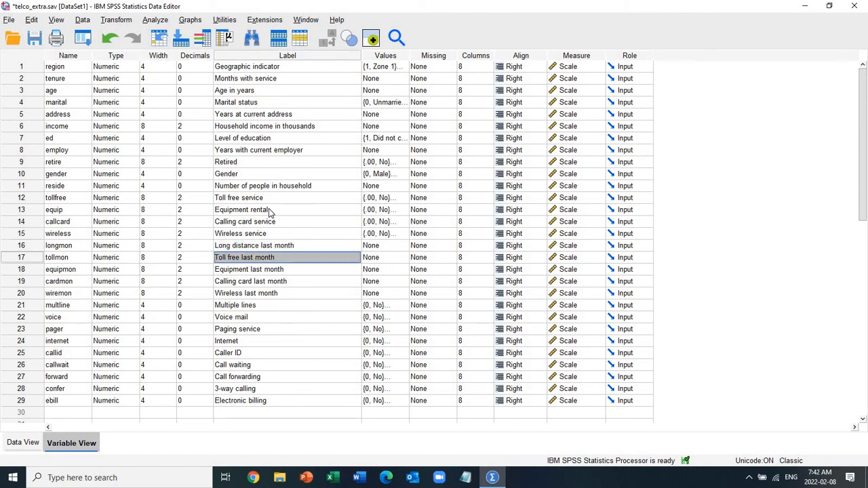
pyautogui.press('Down')
pyautogui.press('Down')
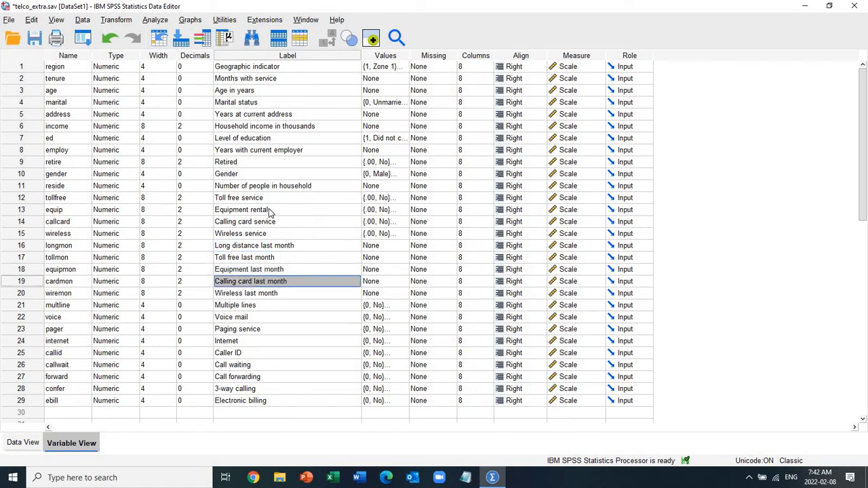
pyautogui.press('Down')
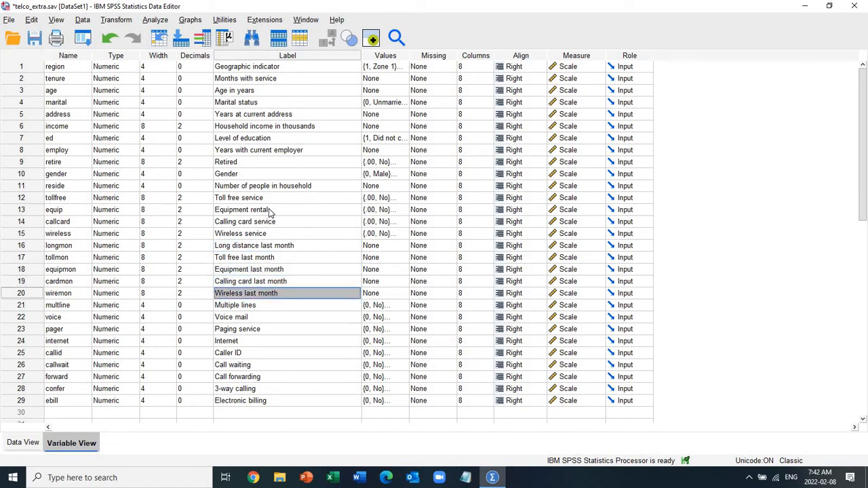
pyautogui.press('Up')
pyautogui.press('Up')
pyautogui.press('Up')
pyautogui.press('Up')
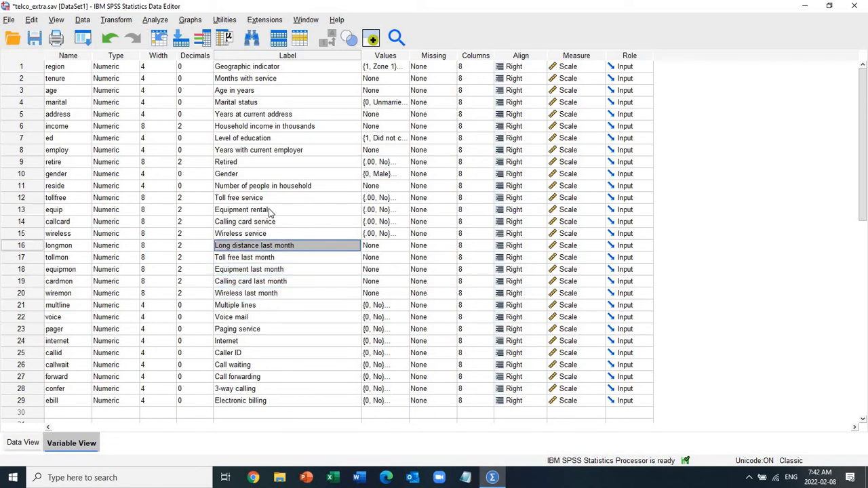
pyautogui.press('Left')
pyautogui.press('Home')
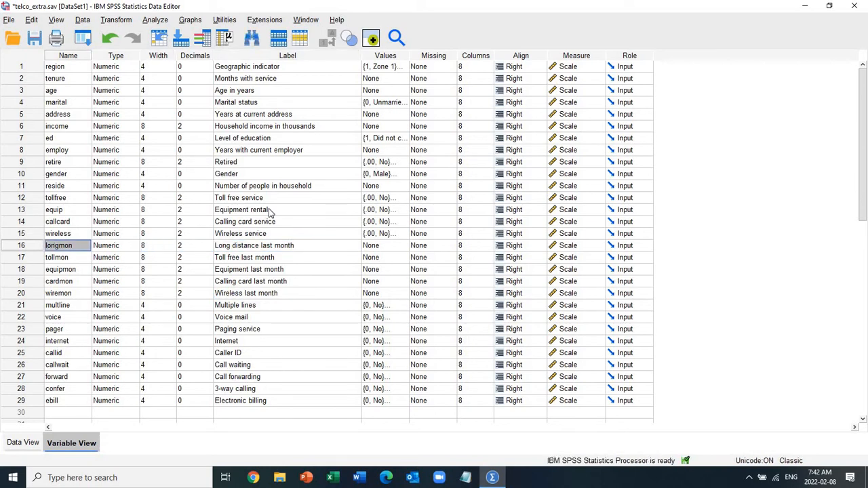
pyautogui.press('Down')
pyautogui.press('Down')
pyautogui.press('Up')
pyautogui.press('Up')
# - Start a Descriptives analysis and have its source list display variable names instead of labels
pyautogui.click(155, 21)
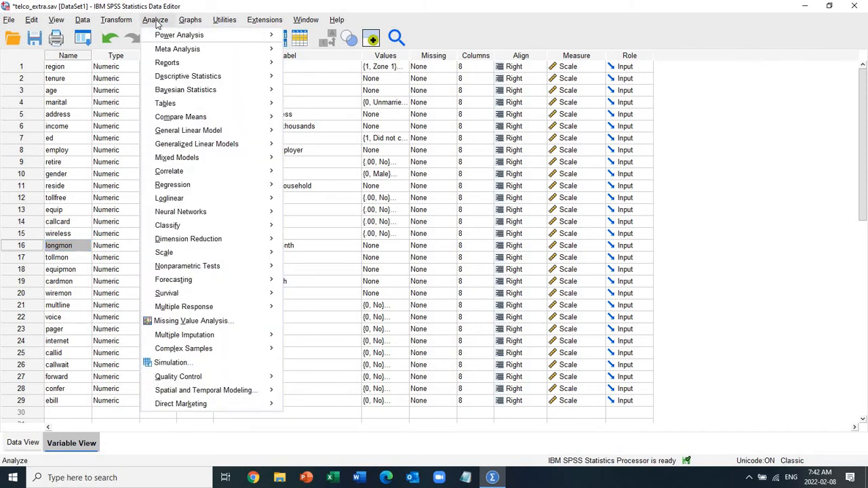
pyautogui.moveTo(214, 76)
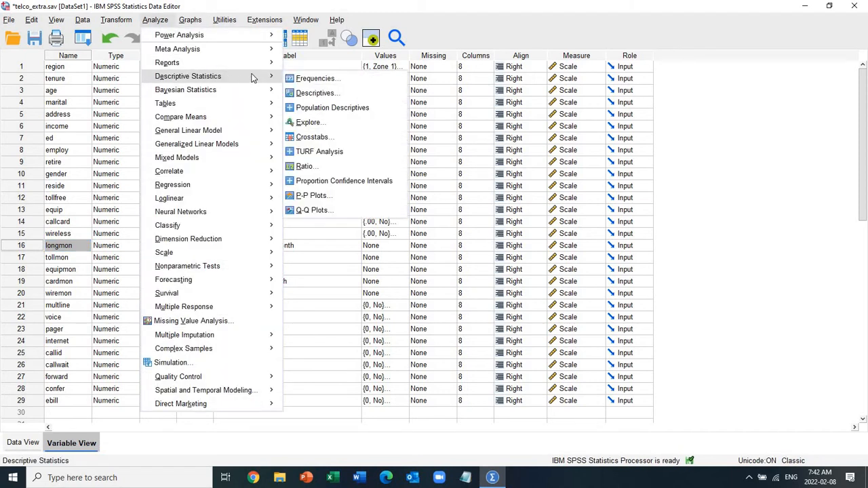
pyautogui.click(316, 93)
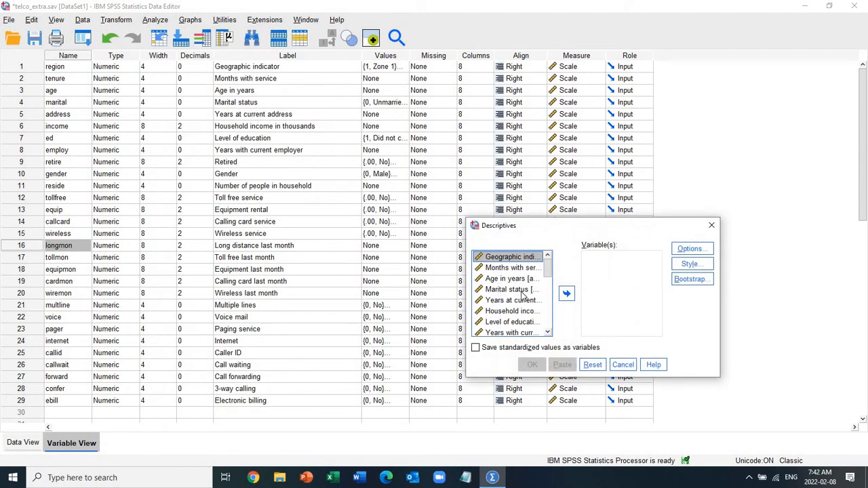
pyautogui.click(548, 332)
pyautogui.click(548, 333)
pyautogui.click(548, 332)
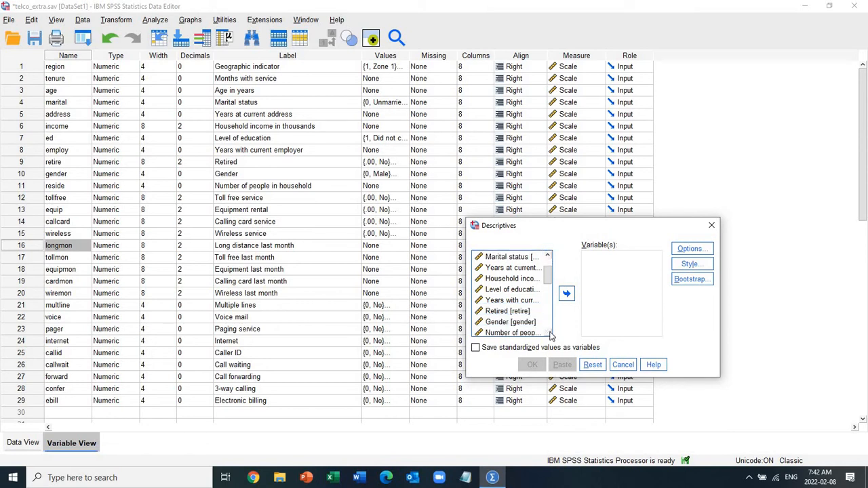
pyautogui.click(547, 333)
pyautogui.rightClick(515, 300)
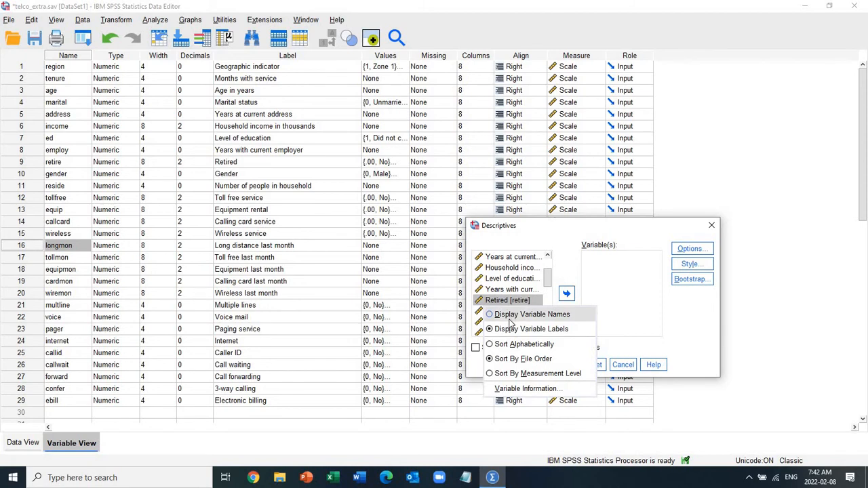
pyautogui.click(514, 314)
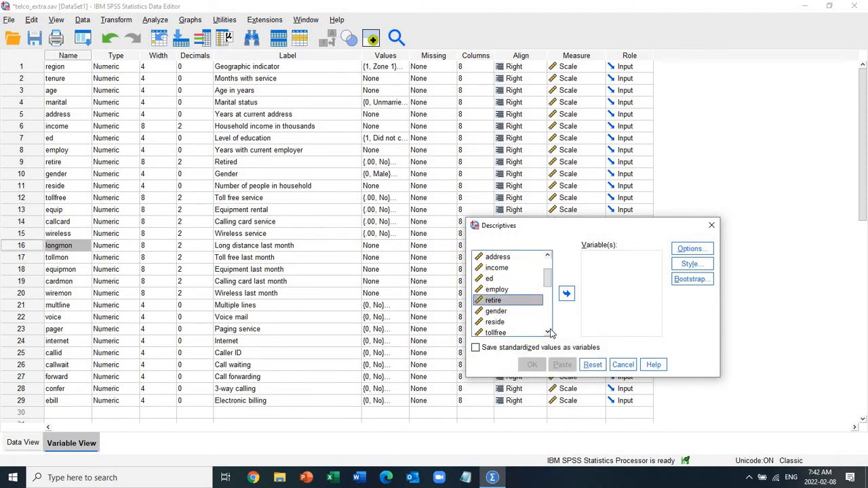
# - Add longmon, tollmon, equipmon, cardmon and wiremon as the analysis variables and turn on saving standardized values as variables
pyautogui.click(548, 333)
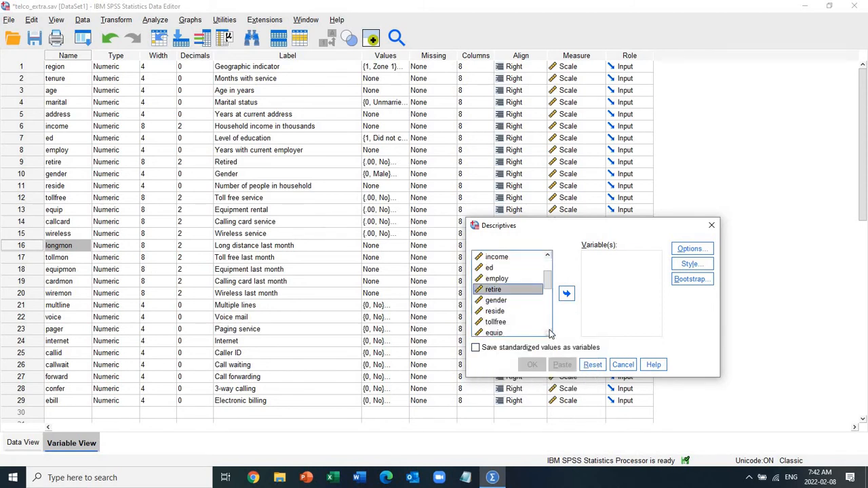
pyautogui.click(548, 332)
pyautogui.click(548, 332)
pyautogui.click(548, 333)
pyautogui.click(547, 332)
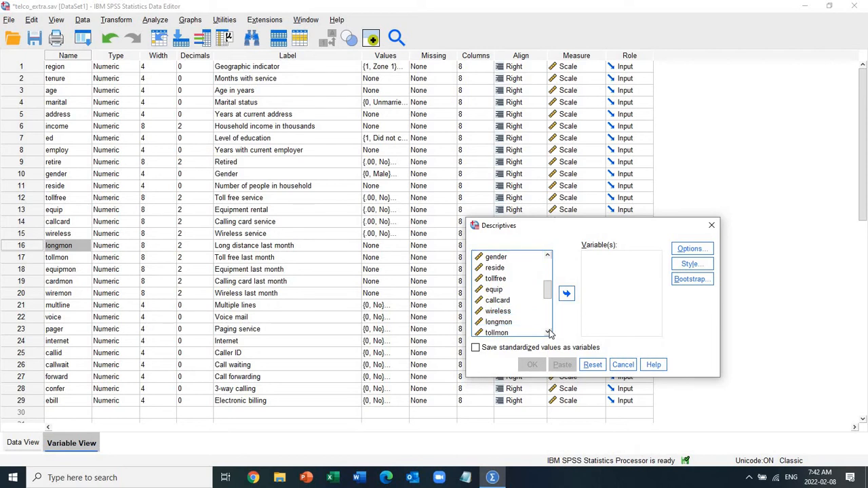
pyautogui.click(548, 332)
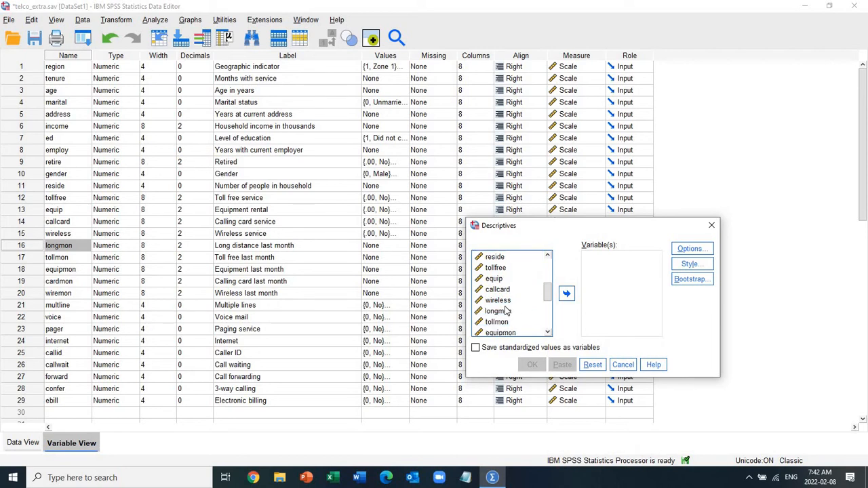
pyautogui.click(526, 312)
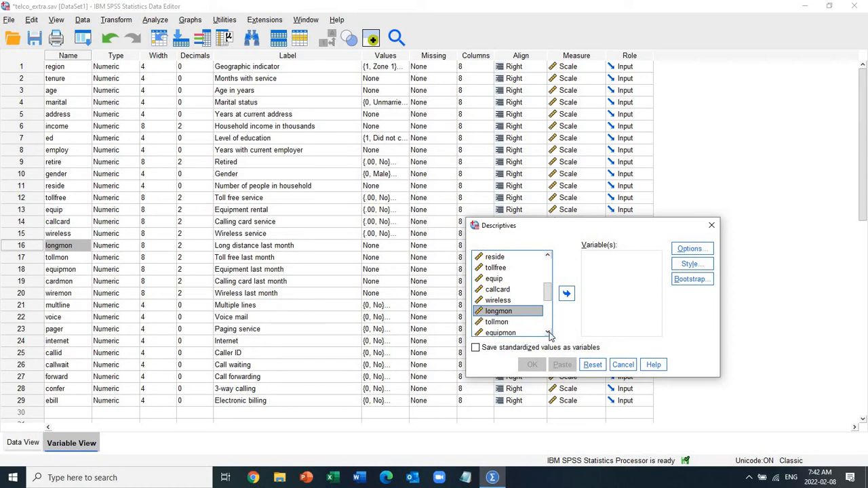
pyautogui.click(549, 332)
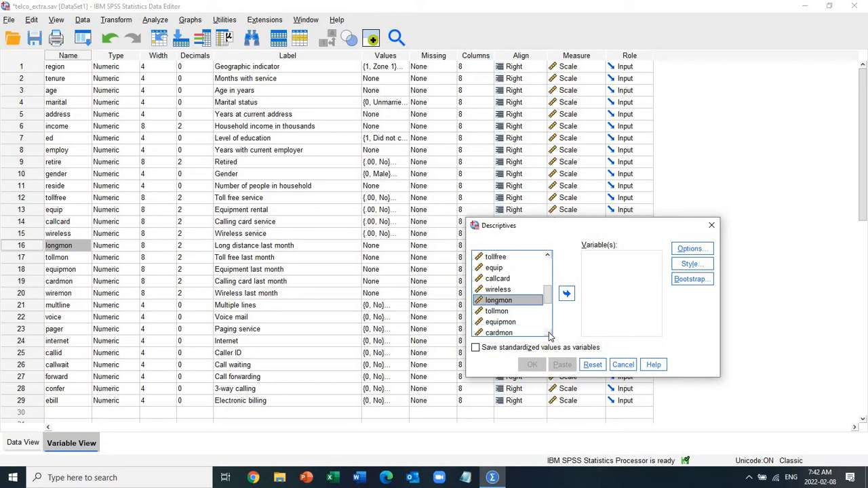
pyautogui.click(548, 332)
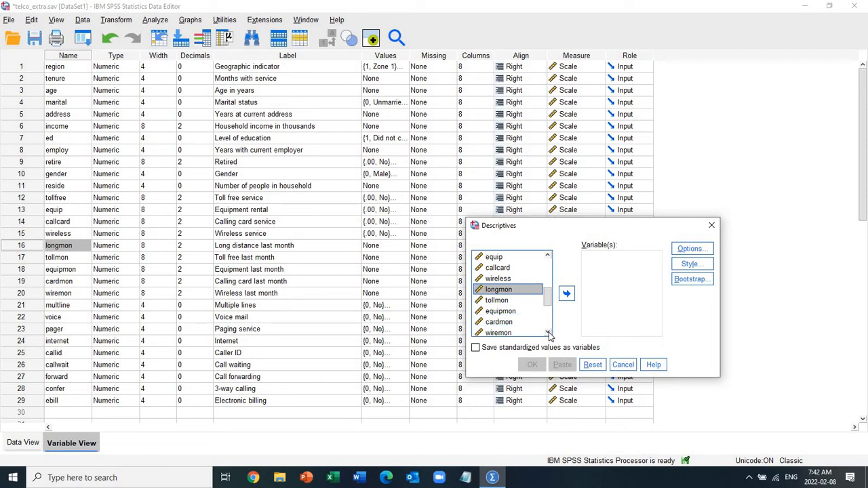
pyautogui.click(548, 332)
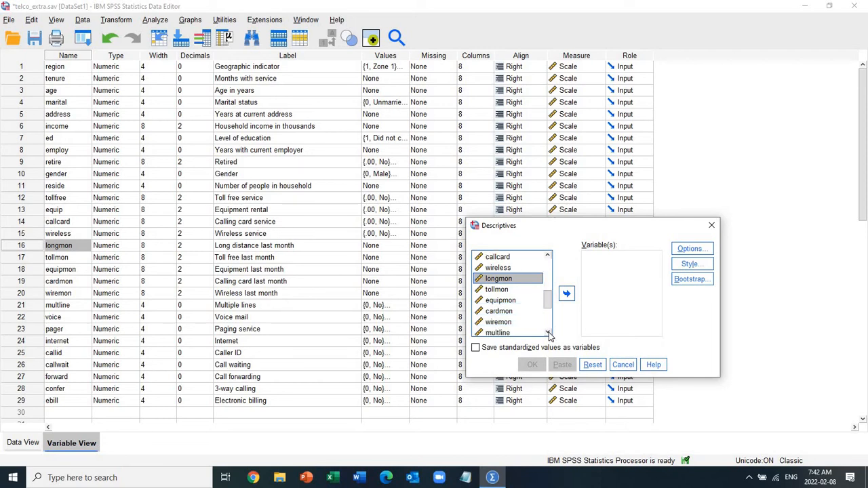
pyautogui.keyDown('shift'); pyautogui.click(508, 323); pyautogui.keyUp('shift')
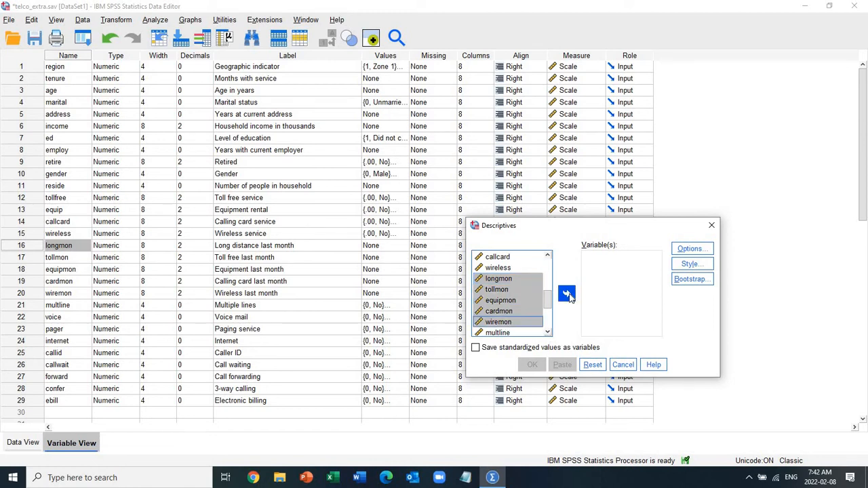
pyautogui.click(566, 294)
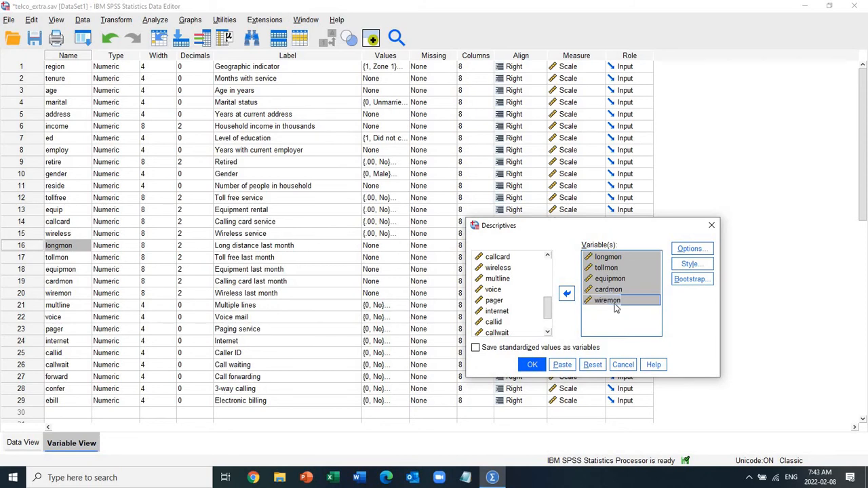
pyautogui.click(476, 347)
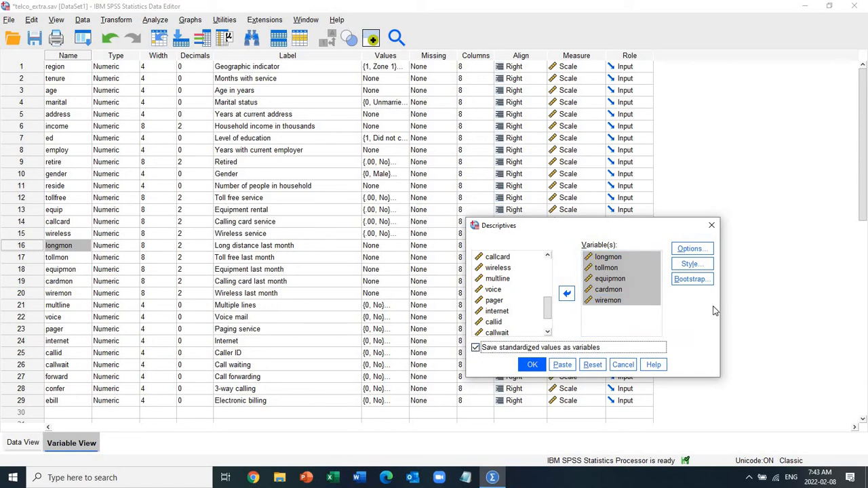
# - Include kurtosis and skewness in the Descriptives statistics and run the analysis
pyautogui.click(688, 250)
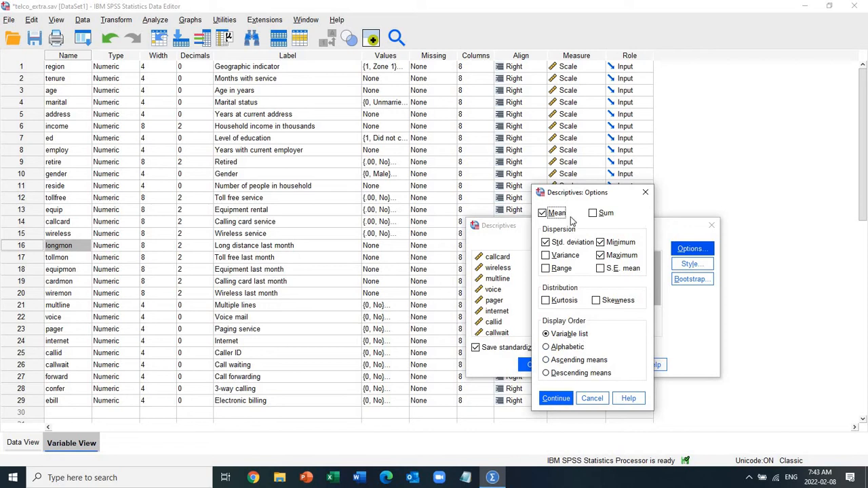
pyautogui.click(559, 399)
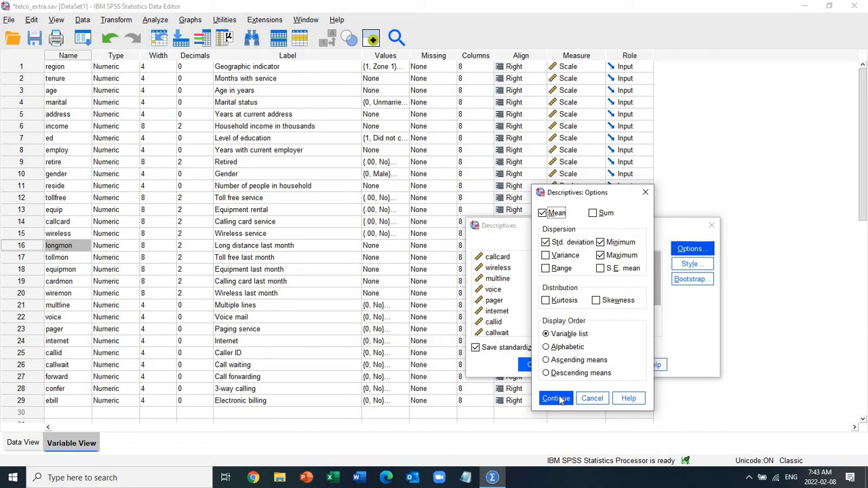
pyautogui.click(546, 301)
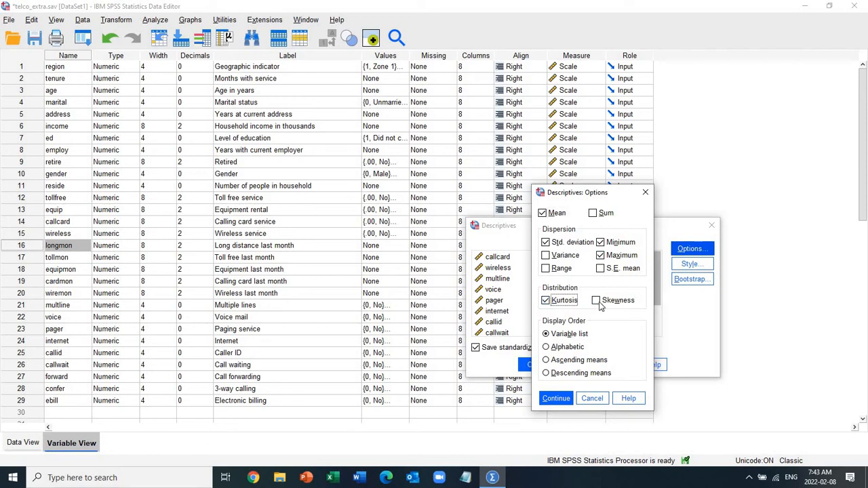
pyautogui.click(597, 301)
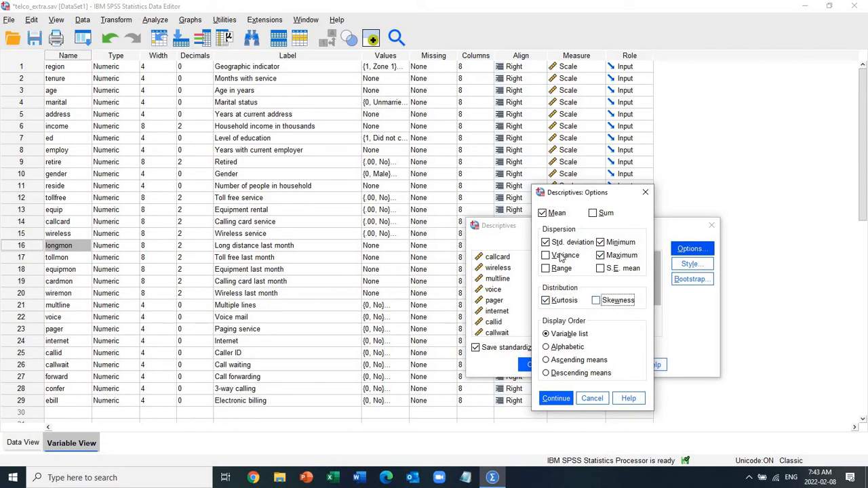
pyautogui.click(556, 399)
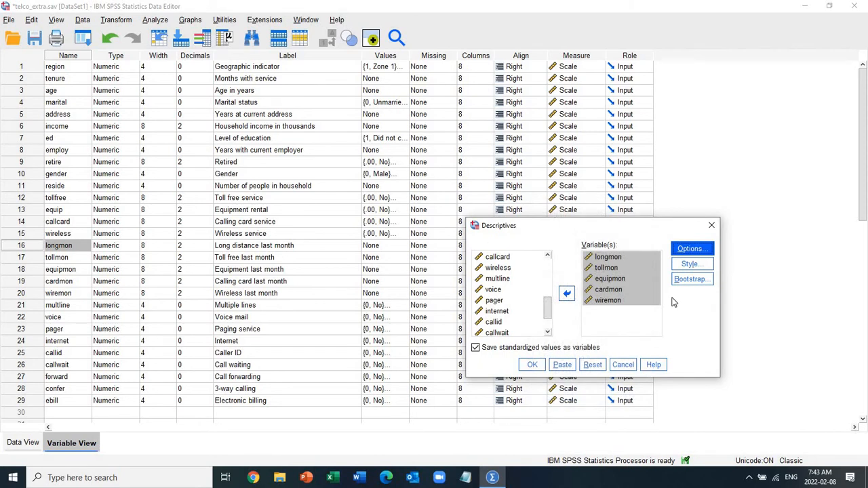
pyautogui.click(532, 364)
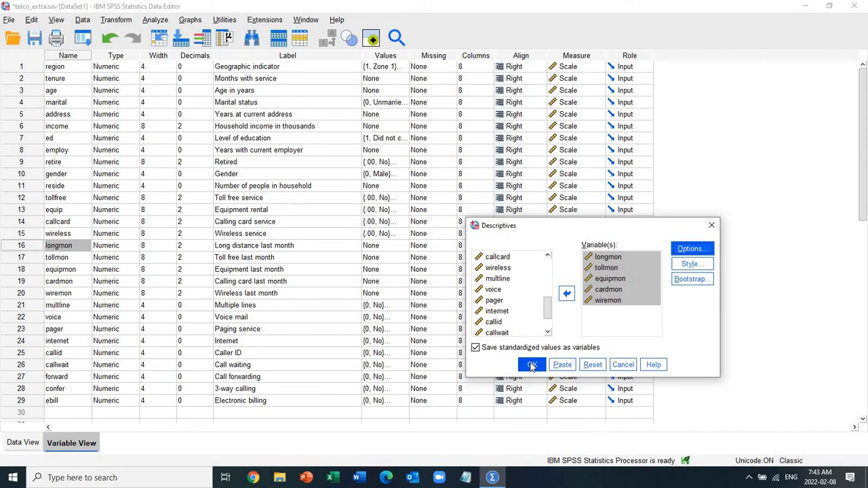
pyautogui.click(532, 366)
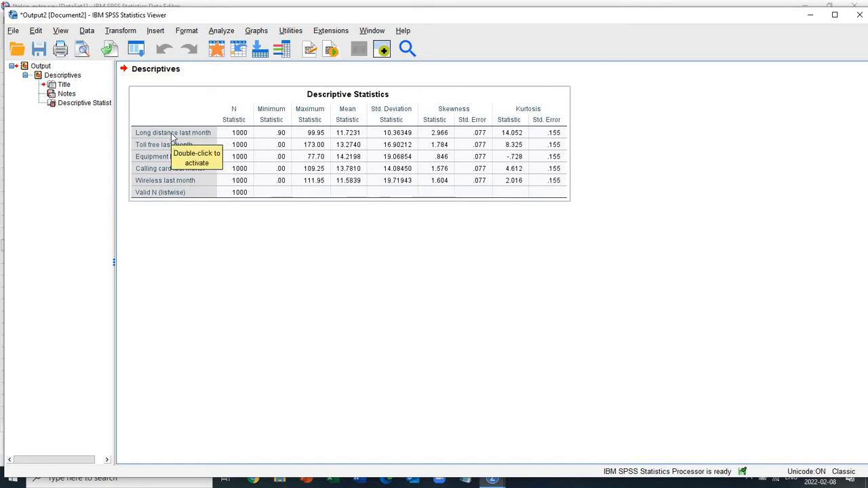
# - Examine the Descriptive Statistics table for the five last-month usage variables, including their means, standard deviations, skewness and kurtosis
pyautogui.click(196, 213)
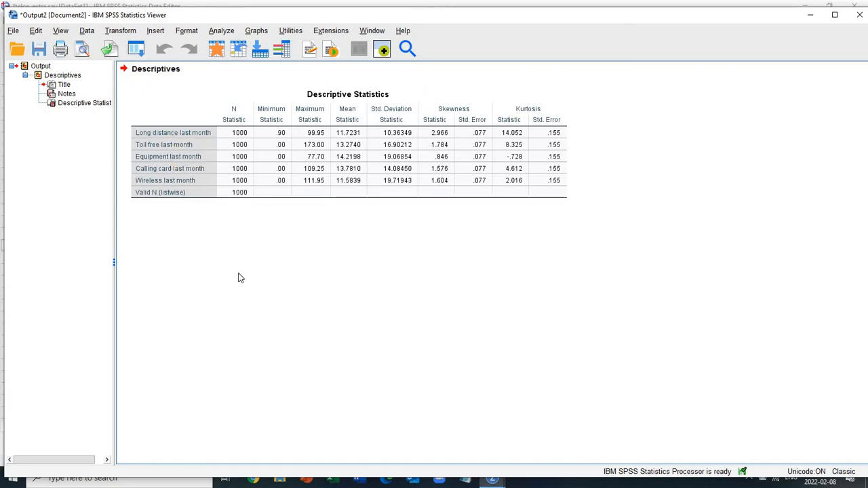
pyautogui.click(342, 193)
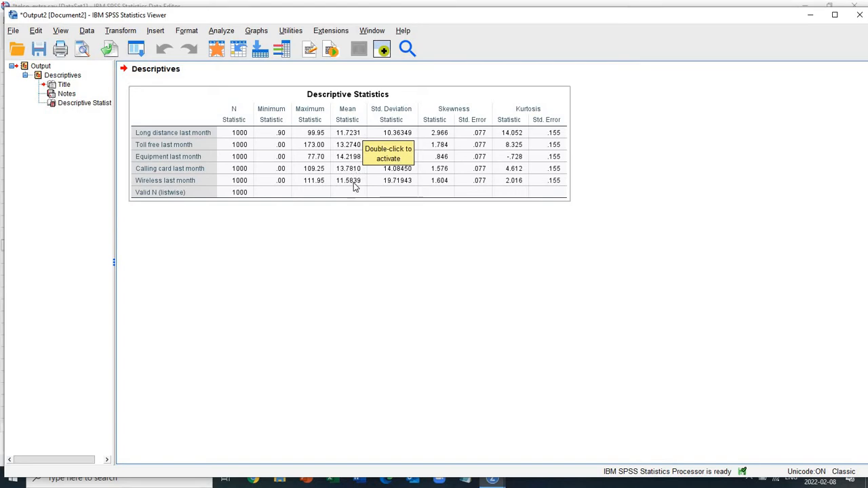
pyautogui.click(359, 281)
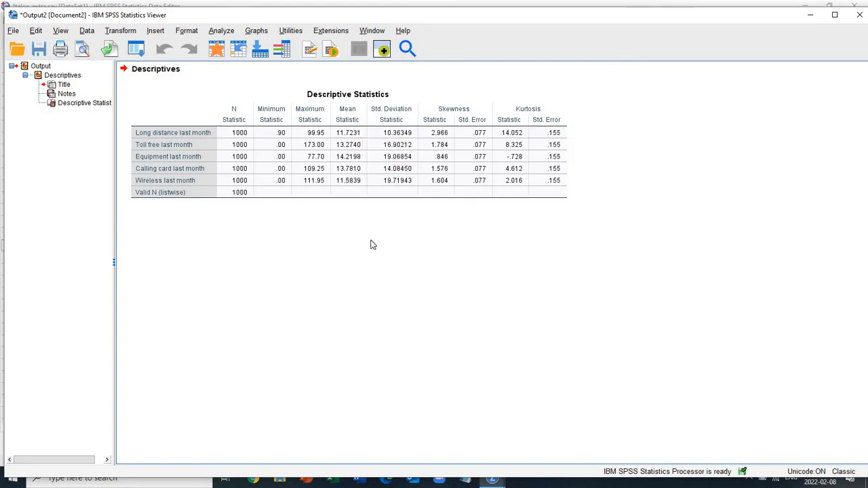
pyautogui.click(358, 161)
pyautogui.click(350, 207)
pyautogui.click(354, 195)
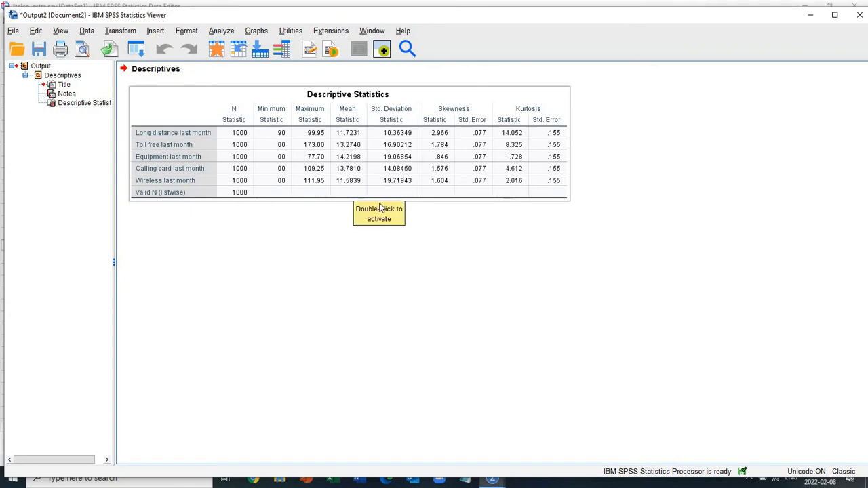
pyautogui.click(378, 204)
pyautogui.click(460, 146)
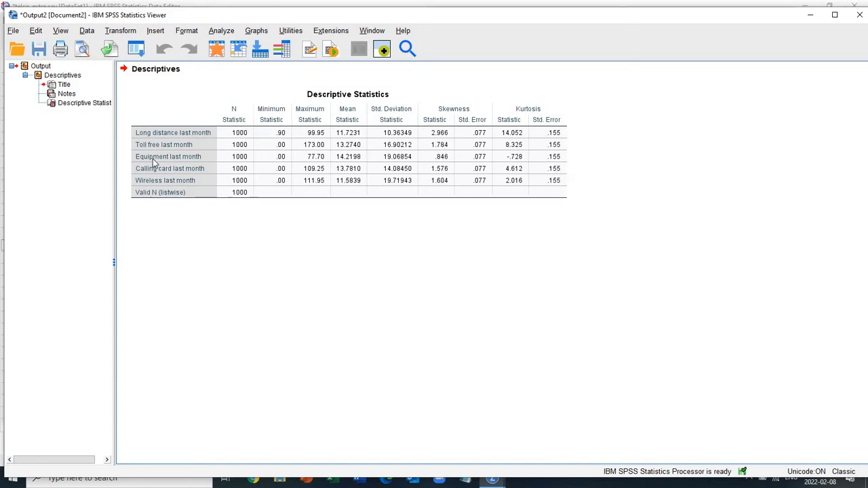
# - Delete all the Descriptives output from the Viewer and switch to the telco_extra.sav data window
pyautogui.click(40, 65)
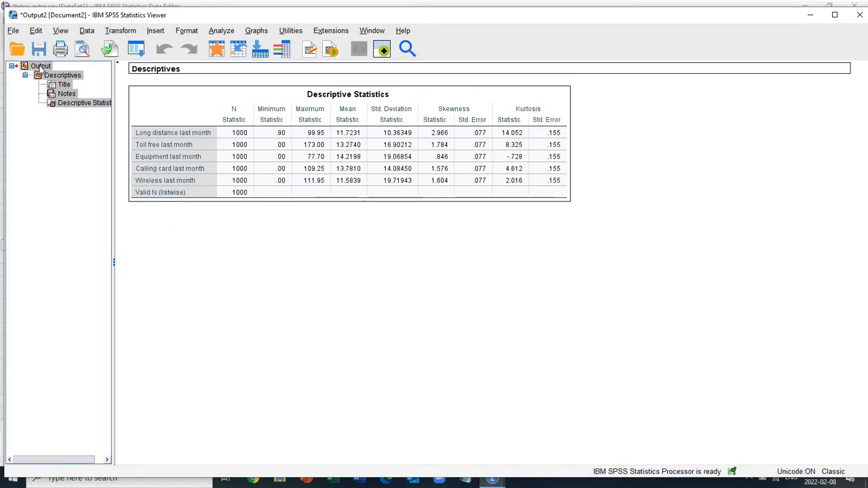
pyautogui.press('Delete')
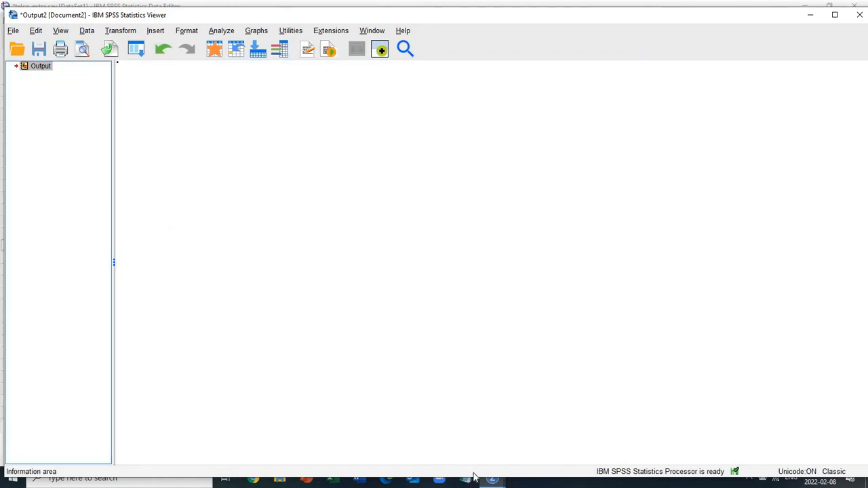
pyautogui.click(492, 478)
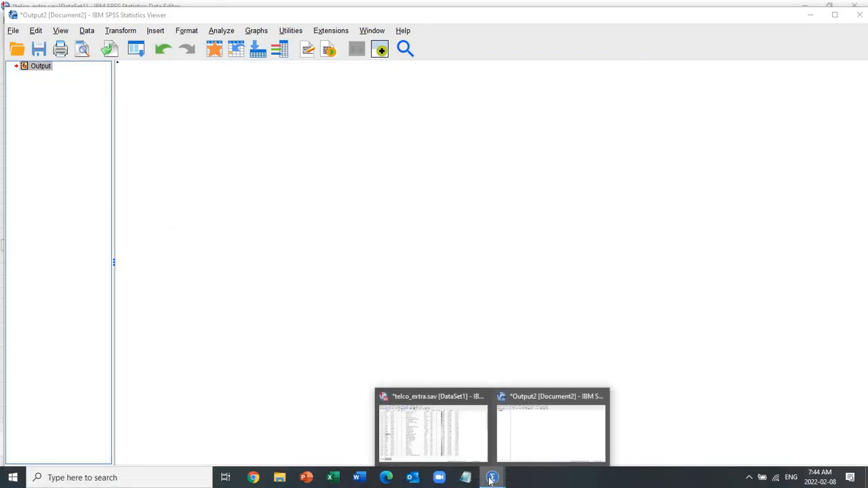
pyautogui.click(467, 443)
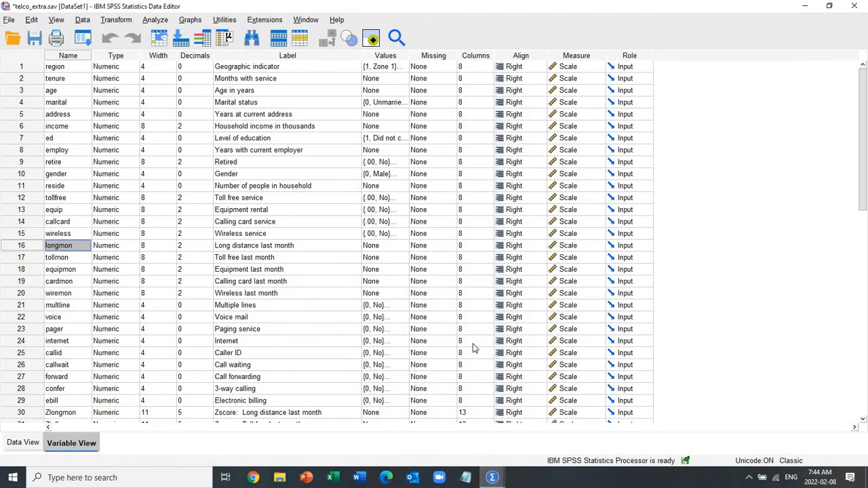
# - Locate the new z-score variables at the end of the variable list and highlight the rows from Zlongmon to Zwiremon
pyautogui.press('Down')
pyautogui.press('Down')
pyautogui.press('Down')
pyautogui.press('Down')
pyautogui.press('Down')
pyautogui.press('Down')
pyautogui.press('Down')
pyautogui.press('Down')
pyautogui.press('Down')
pyautogui.press('Down')
pyautogui.press('Down')
pyautogui.press('Down')
pyautogui.press('Down')
pyautogui.press('Down')
pyautogui.press('Down')
pyautogui.press('Down')
pyautogui.press('Down')
pyautogui.press('Down')
pyautogui.press('Down')
pyautogui.press('Down')
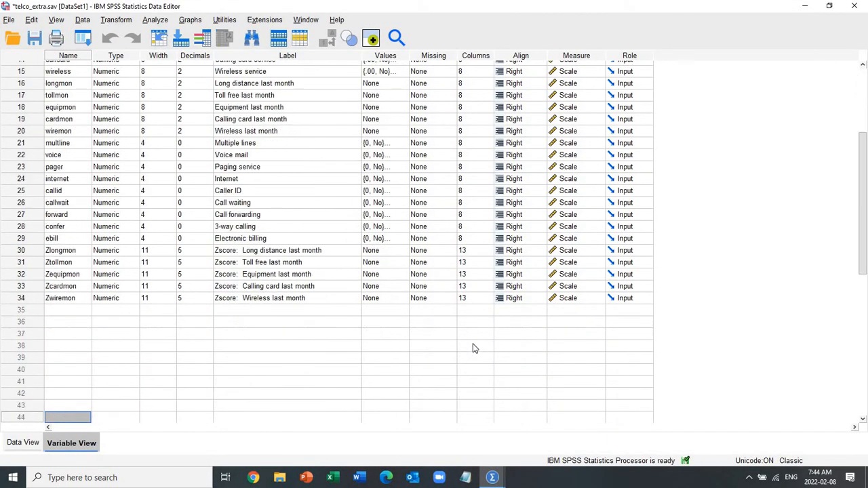
pyautogui.press('Up')
pyautogui.press('Up')
pyautogui.press('Up')
pyautogui.press('Up')
pyautogui.press('Up')
pyautogui.press('Up')
pyautogui.press('Up')
pyautogui.press('Up')
pyautogui.press('Up')
pyautogui.press('Up')
pyautogui.press('Up')
pyautogui.press('Up')
pyautogui.press('Up')
pyautogui.press('Up')
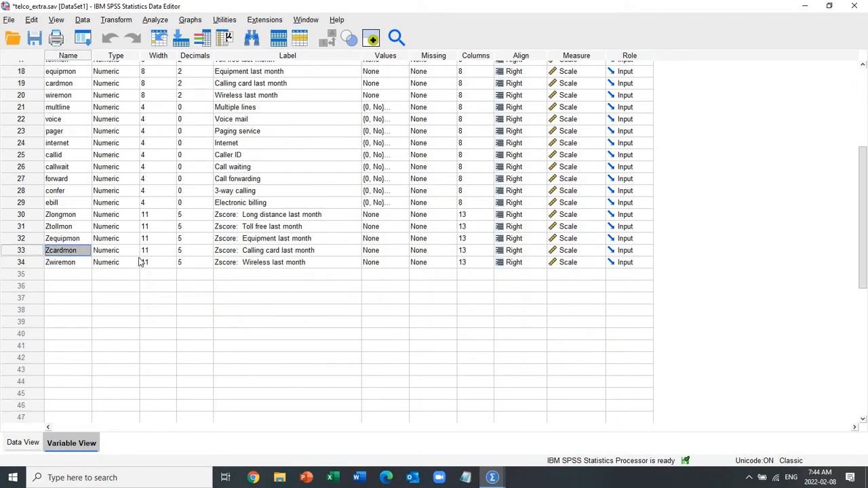
pyautogui.click(20, 216)
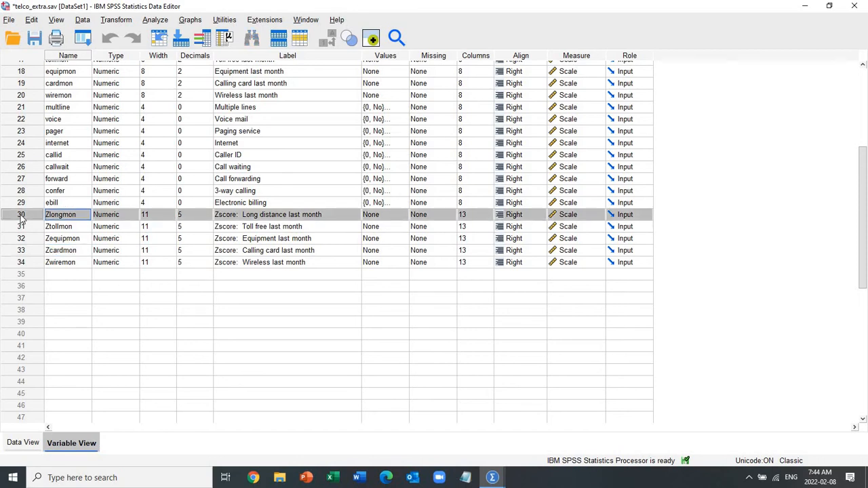
pyautogui.hotkey('shift', 'Down')
pyautogui.hotkey('shift', 'Down')
pyautogui.hotkey('shift', 'Down')
pyautogui.hotkey('shift', 'Down')
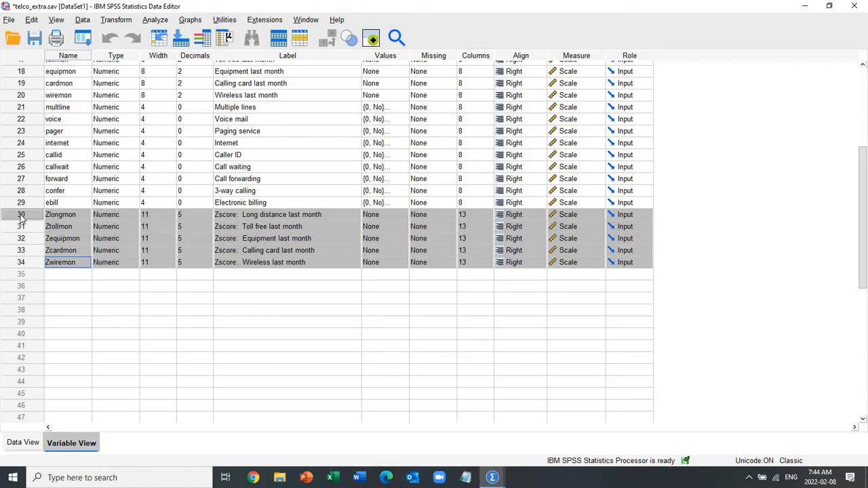
# - Return to the first variable, region, and start a K-Means Cluster analysis with 3 clusters
pyautogui.press('Up')
pyautogui.press('Up')
pyautogui.press('Up')
pyautogui.press('Up')
pyautogui.press('Up')
pyautogui.press('Up')
pyautogui.press('Up')
pyautogui.press('Up')
pyautogui.press('Up')
pyautogui.press('Up')
pyautogui.press('Up')
pyautogui.press('Up')
pyautogui.press('Up')
pyautogui.press('Up')
pyautogui.press('Up')
pyautogui.press('Up')
pyautogui.press('Up')
pyautogui.press('Up')
pyautogui.press('Up')
pyautogui.press('Up')
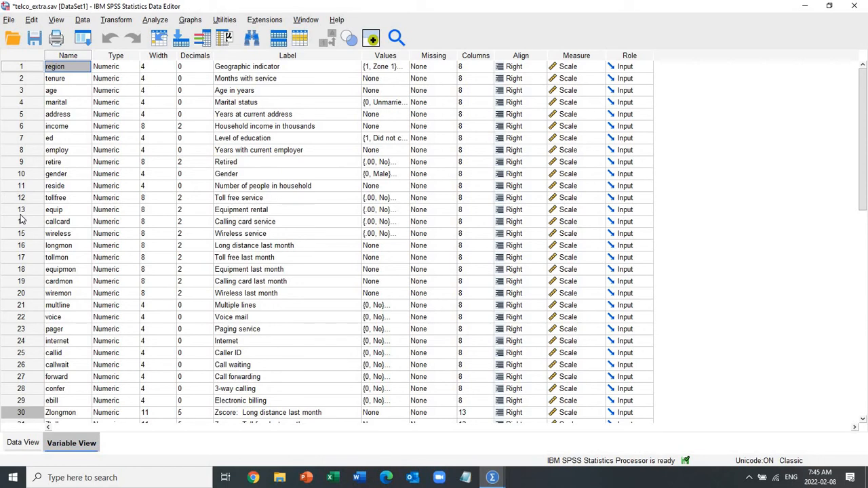
pyautogui.click(159, 24)
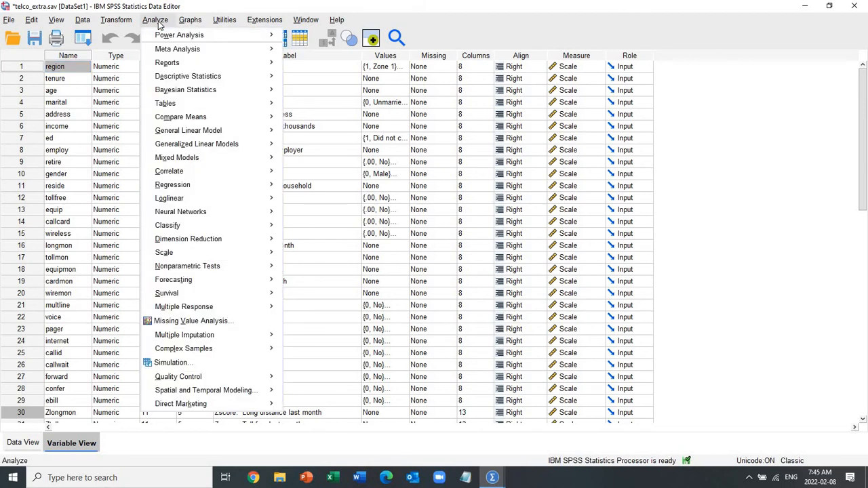
pyautogui.moveTo(203, 229)
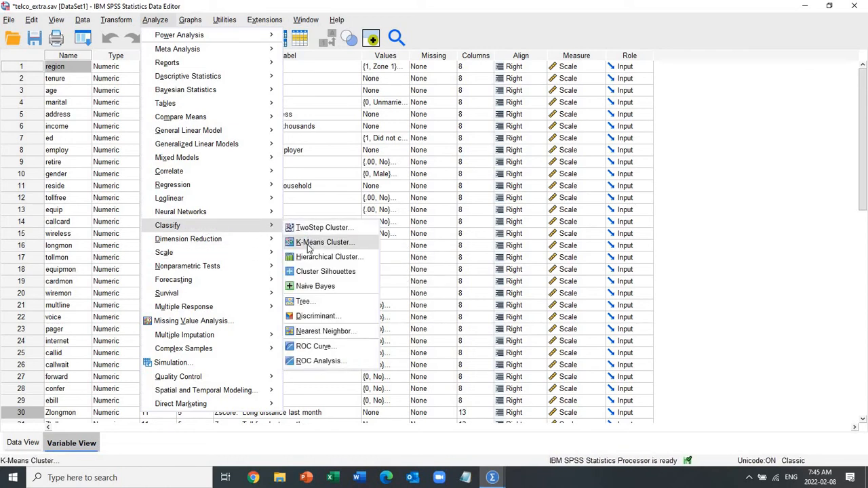
pyautogui.click(309, 245)
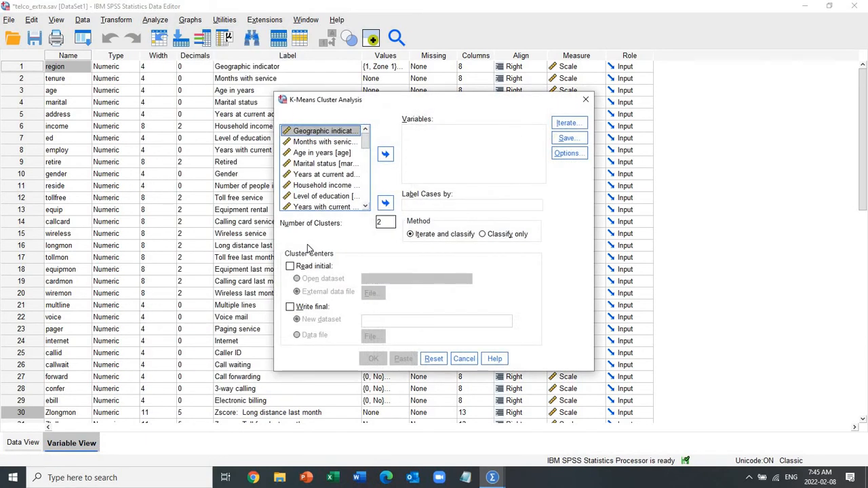
pyautogui.doubleClick(390, 221)
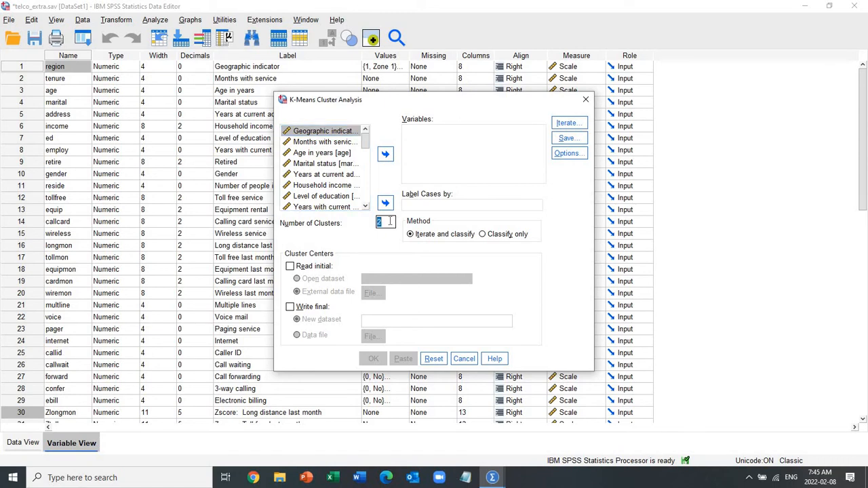
pyautogui.write('3')
# - Add the z-score variables Zlongmon, Ztollmon, Zequipmon, Zcardmon and Zwiremon as the clustering variables
pyautogui.moveTo(366, 142); pyautogui.dragTo(365, 198)
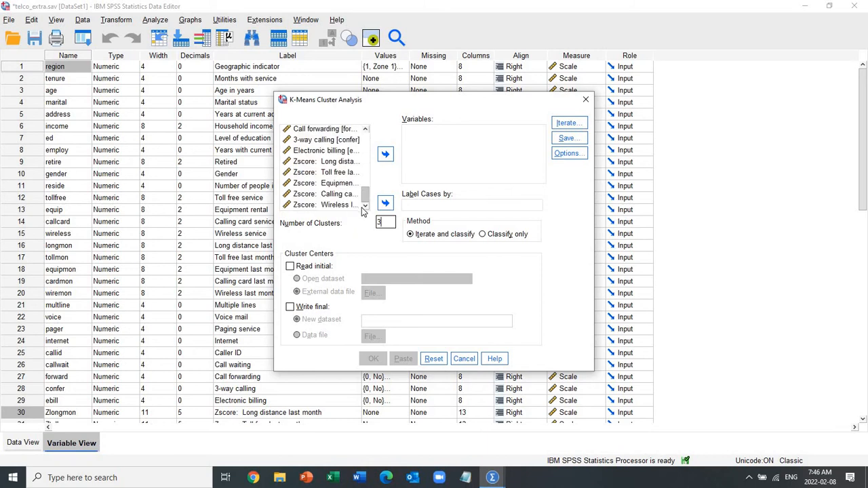
pyautogui.click(337, 163)
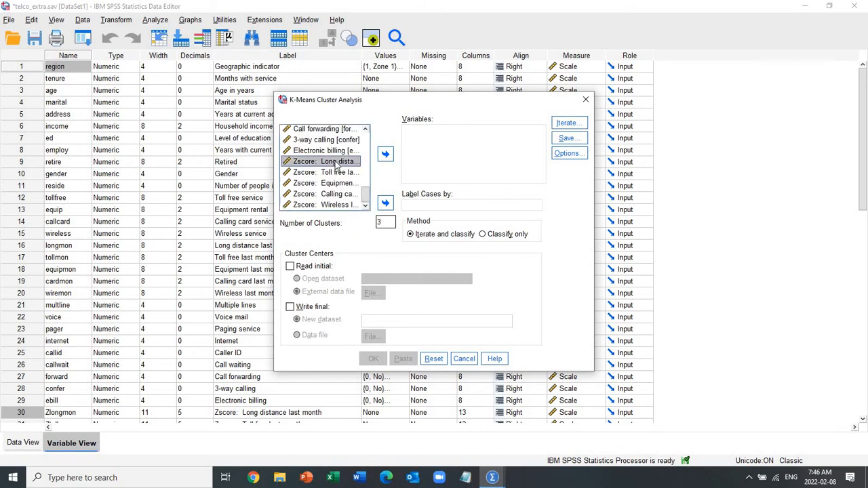
pyautogui.hotkey('shift', 'Down')
pyautogui.hotkey('shift', 'Down')
pyautogui.hotkey('shift', 'Down')
pyautogui.hotkey('shift', 'Down')
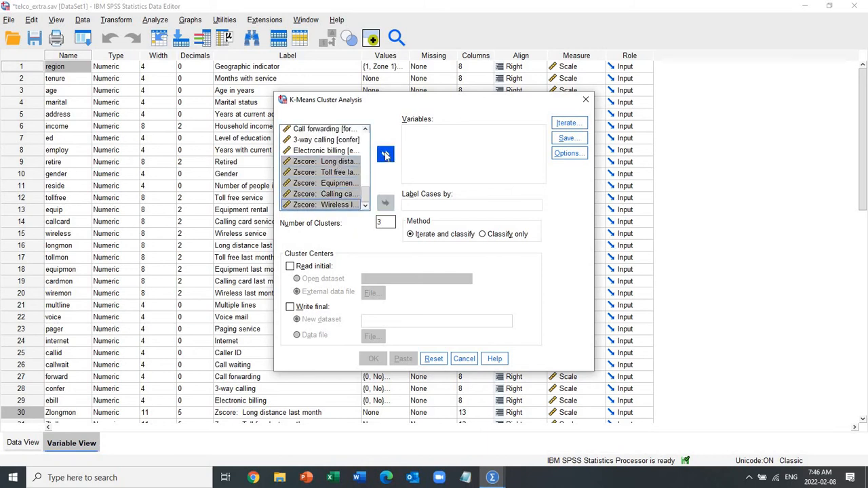
pyautogui.click(385, 155)
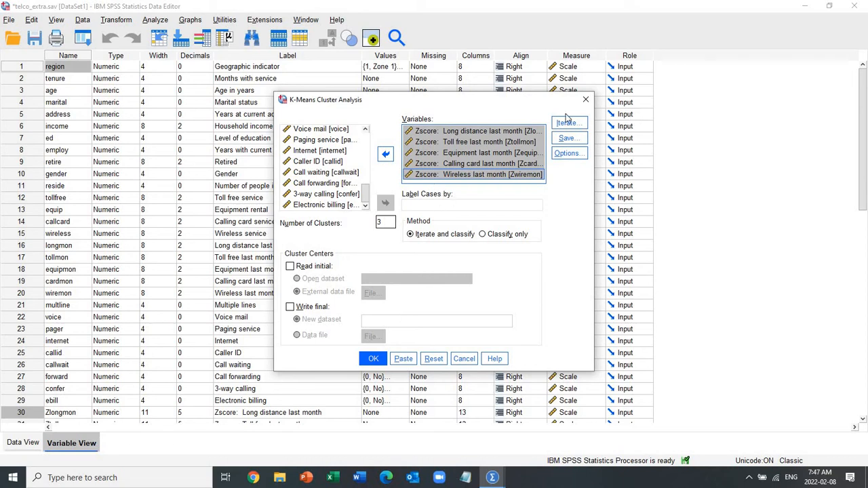
# - Set the maximum iterations to 35 and have cluster membership saved as a new variable
pyautogui.click(562, 126)
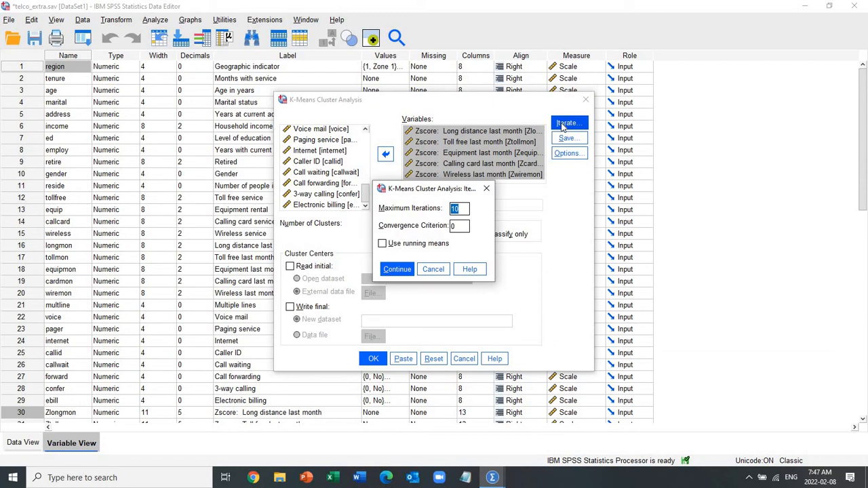
pyautogui.write('35')
pyautogui.click(396, 270)
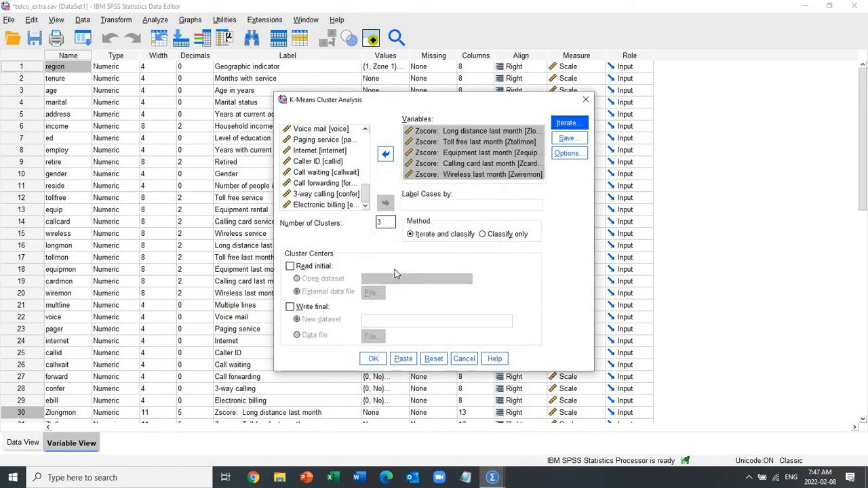
pyautogui.click(566, 138)
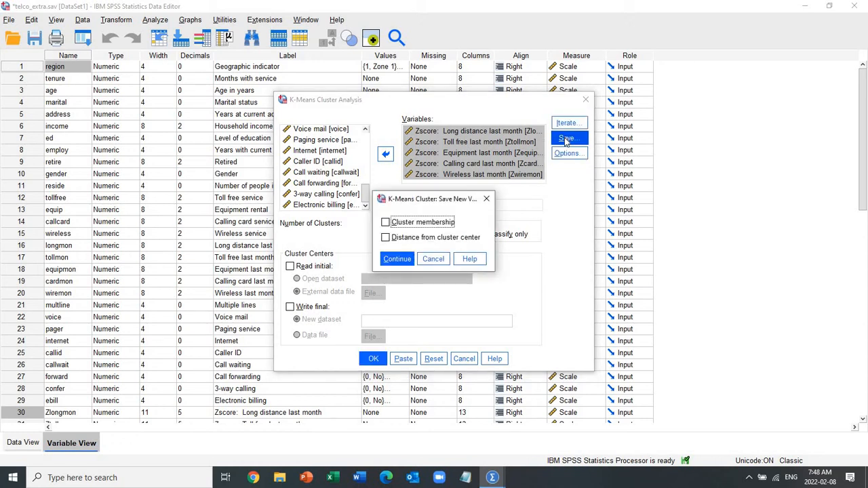
pyautogui.click(385, 224)
pyautogui.click(397, 260)
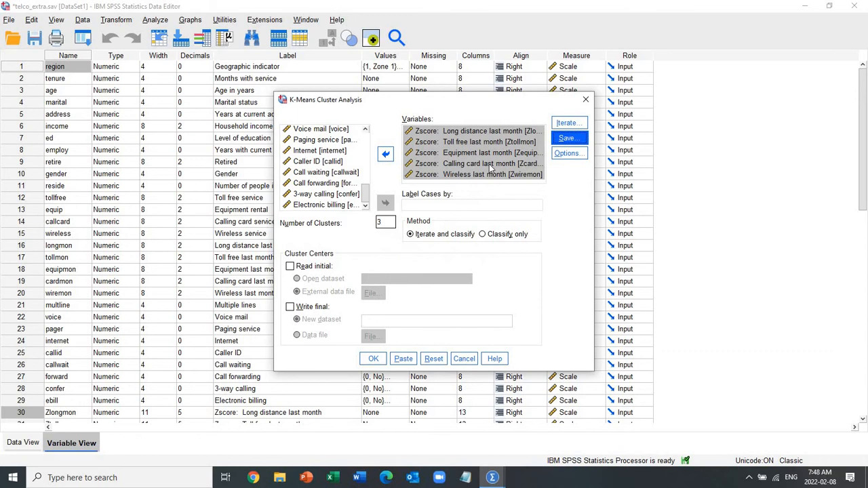
# - Include the ANOVA table and cluster information for each case, exclude missing cases pairwise, and run the K-Means analysis
pyautogui.click(572, 153)
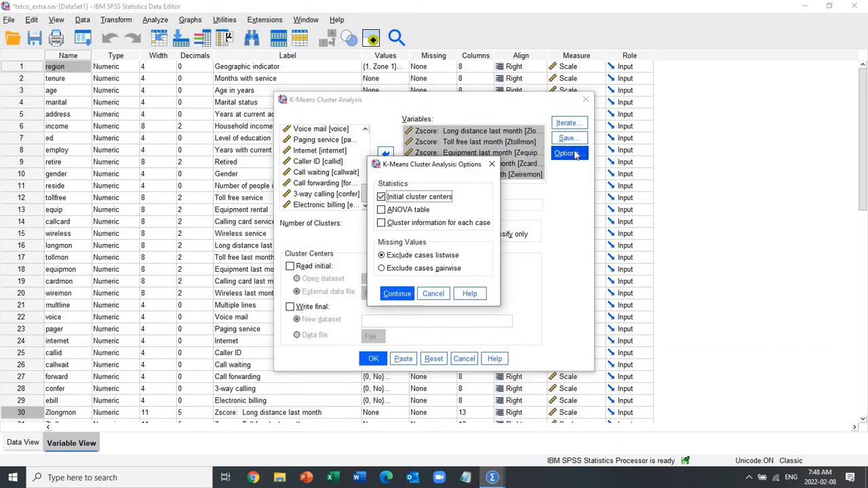
pyautogui.click(383, 211)
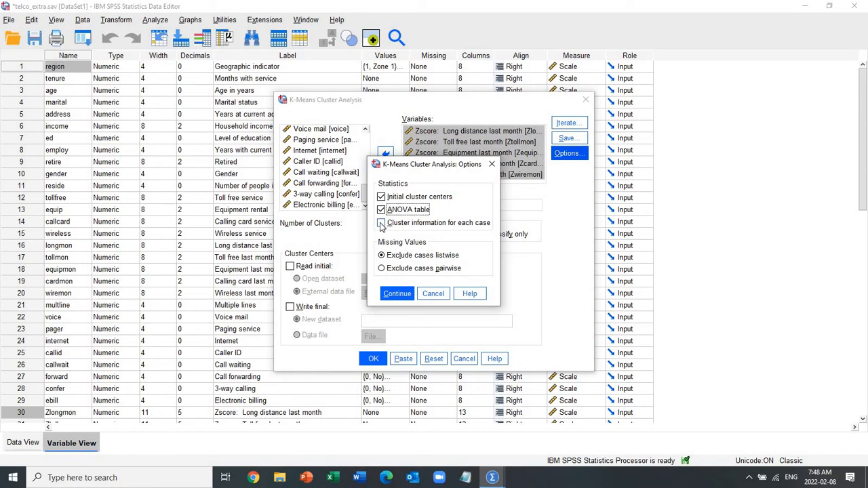
pyautogui.click(380, 224)
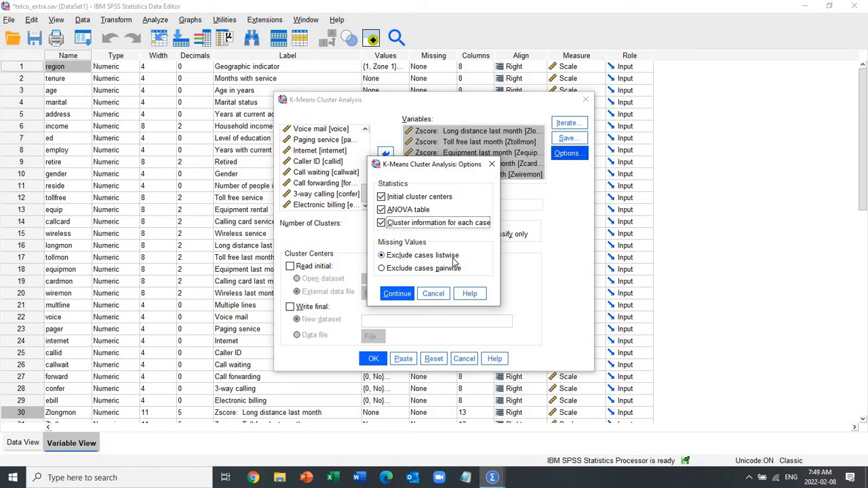
pyautogui.click(382, 269)
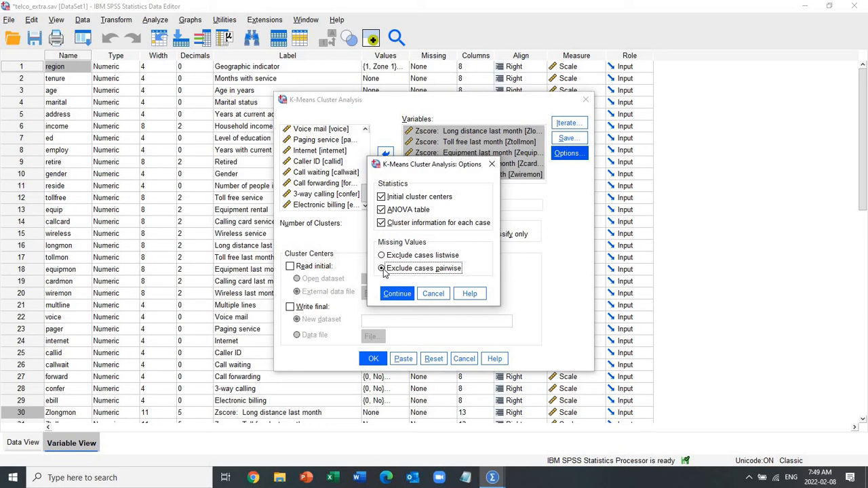
pyautogui.click(393, 294)
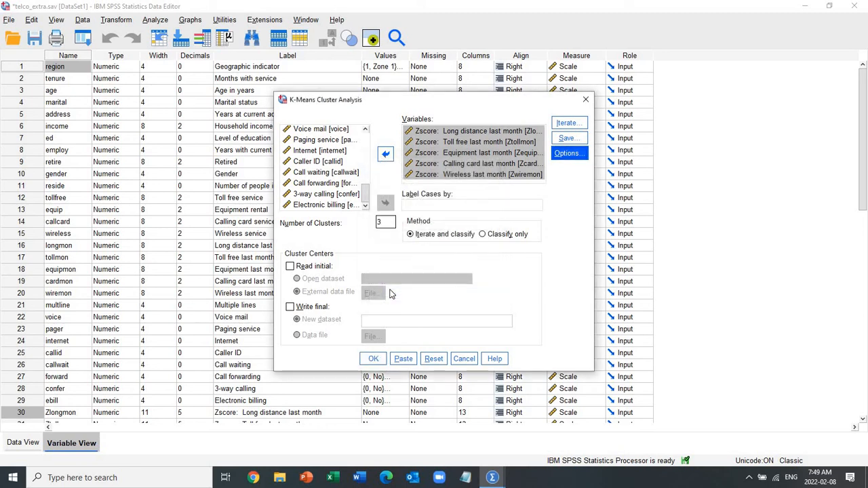
pyautogui.click(374, 359)
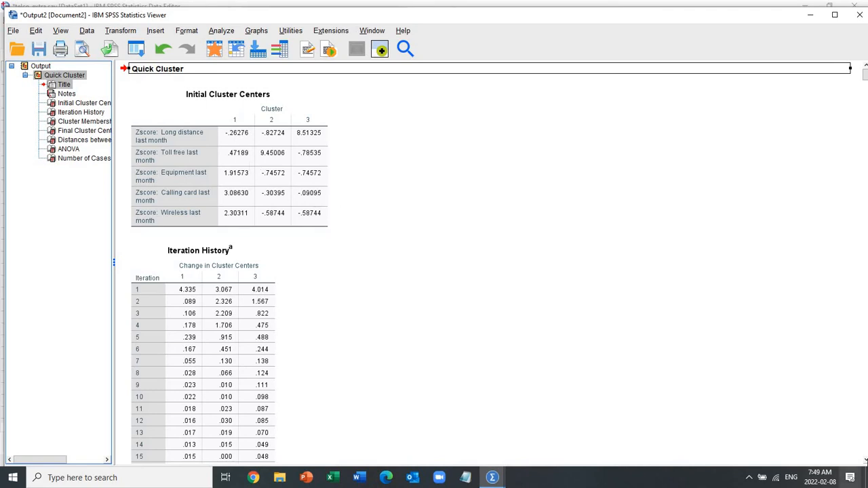
# - Examine the Iteration History table of the K-Means output, including its convergence note
pyautogui.scroll(-5, 865, 461)
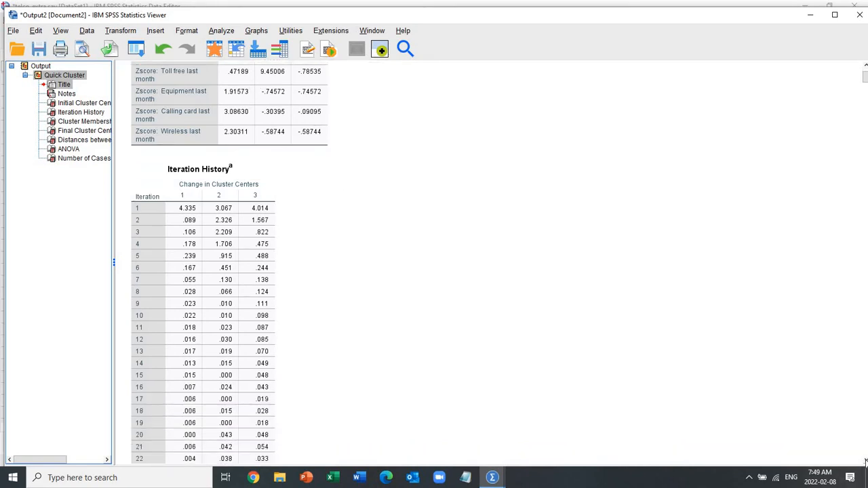
pyautogui.scroll(-5, 865, 462)
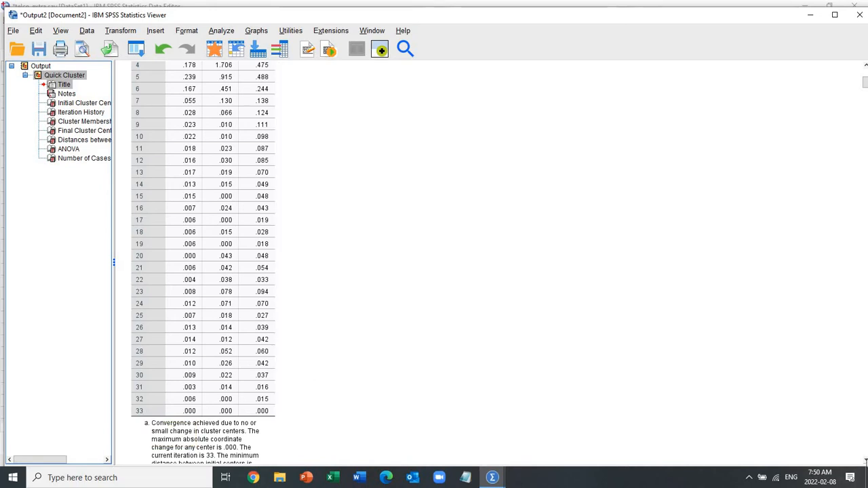
pyautogui.moveTo(865, 461); pyautogui.dragTo(864, 461)
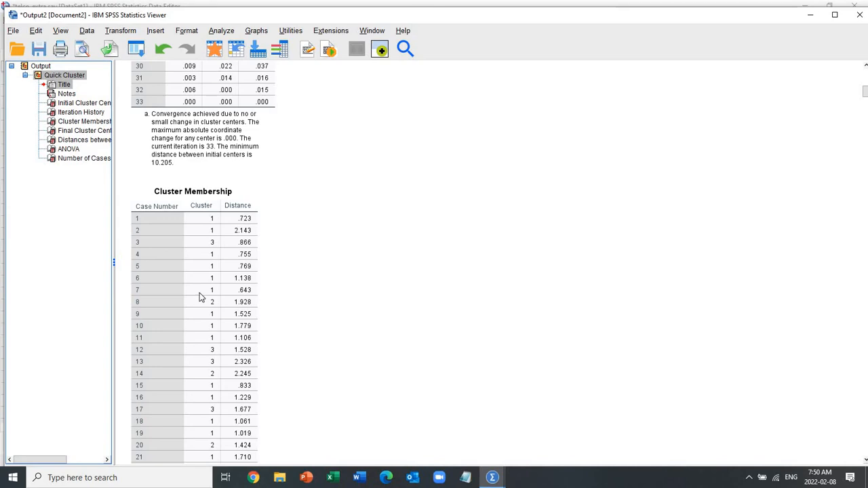
# - Examine the Cluster Membership table from the first case through case 1000, reading each case's cluster and distance
pyautogui.click(177, 232)
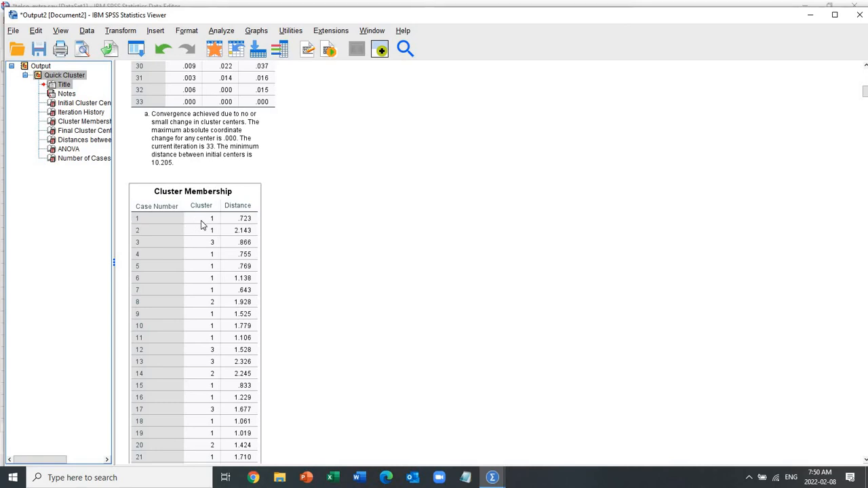
pyautogui.click(605, 384)
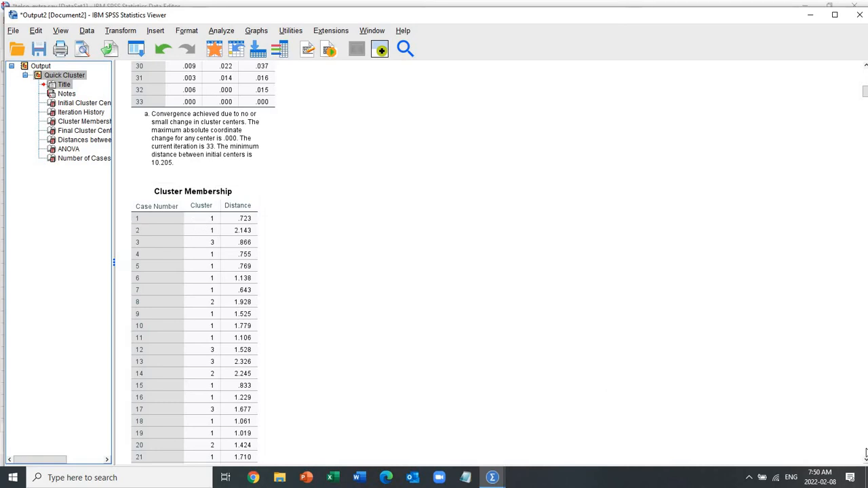
pyautogui.scroll(-20, 865, 453)
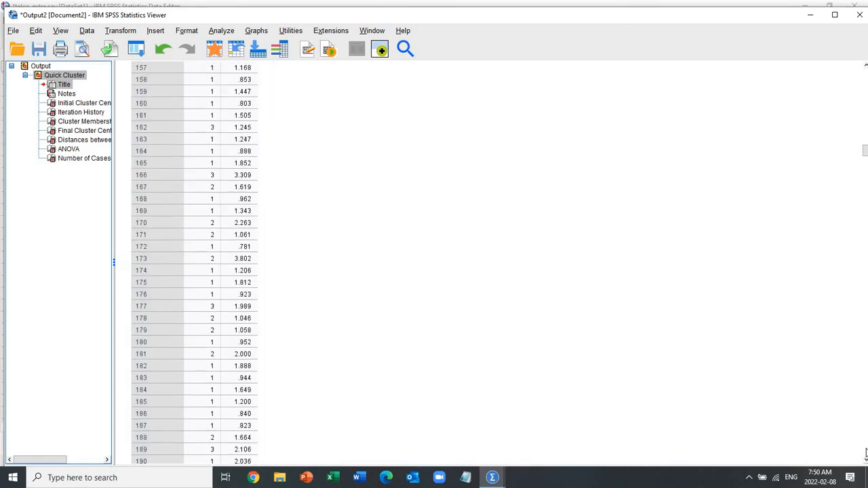
pyautogui.scroll(-20, 865, 453)
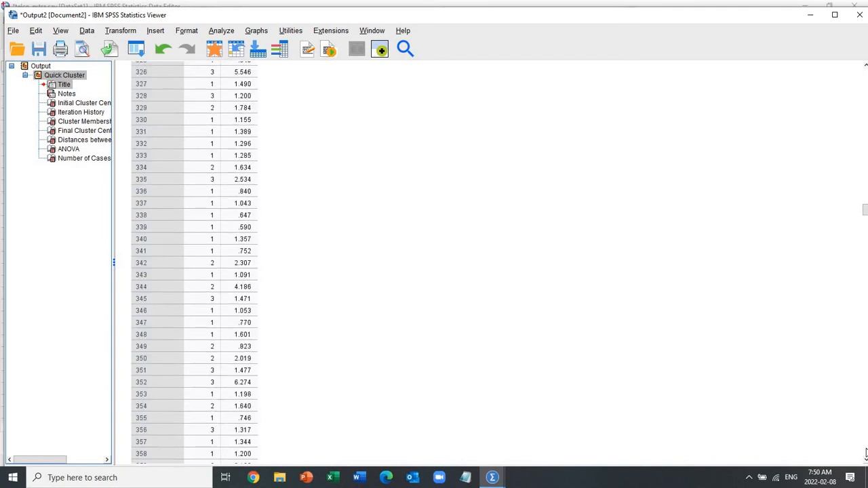
pyautogui.scroll(-20, 865, 452)
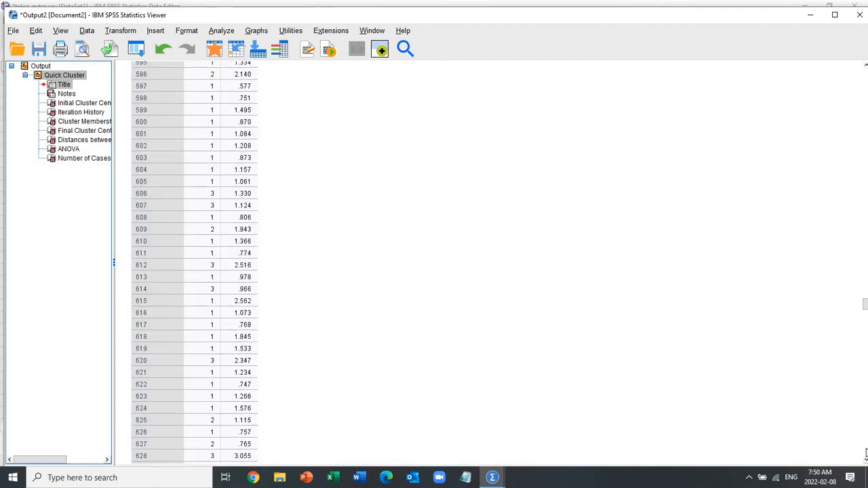
pyautogui.scroll(-20, 865, 453)
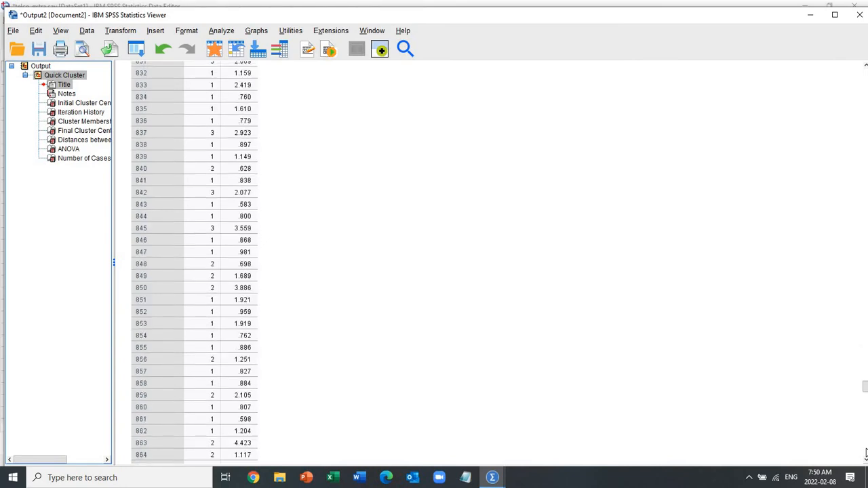
pyautogui.scroll(-20, 865, 453)
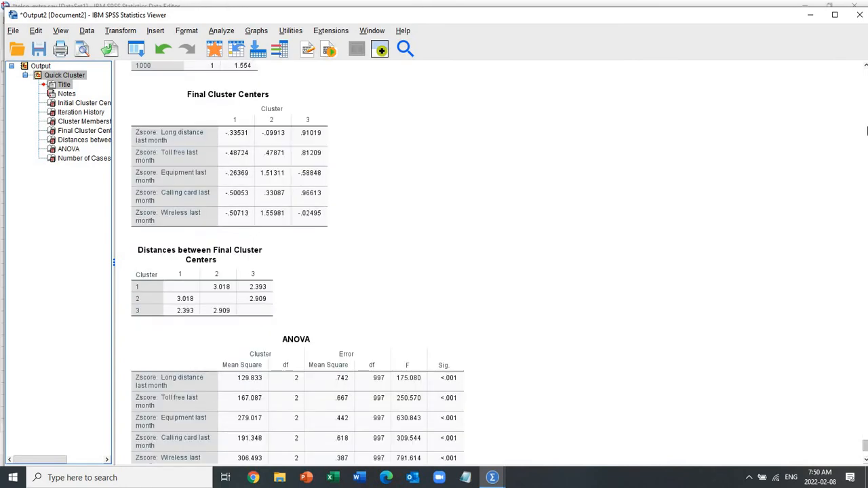
pyautogui.click(865, 137)
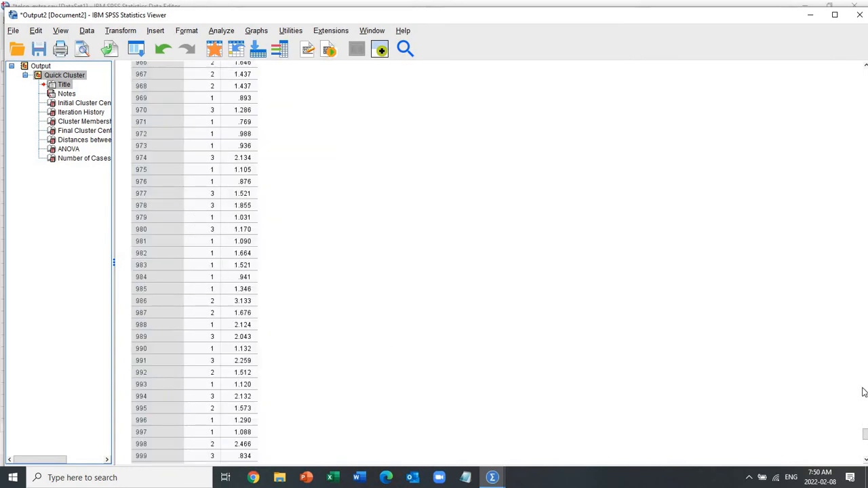
pyautogui.click(865, 459)
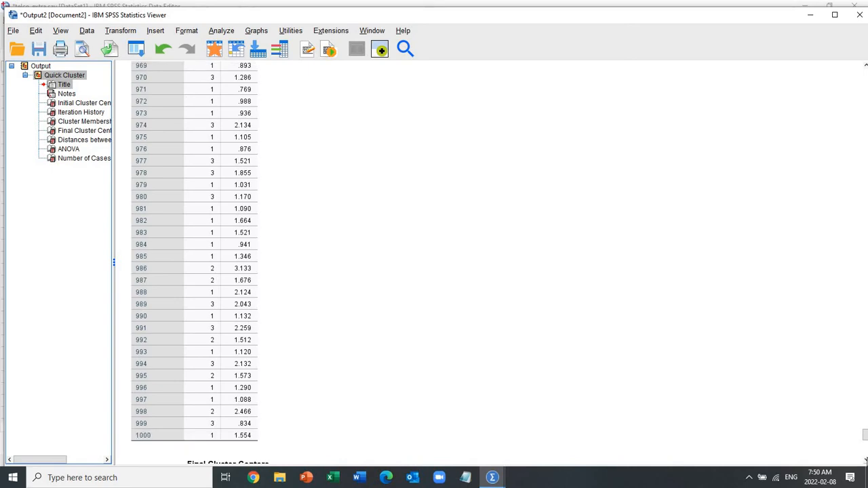
pyautogui.click(865, 460)
pyautogui.click(195, 385)
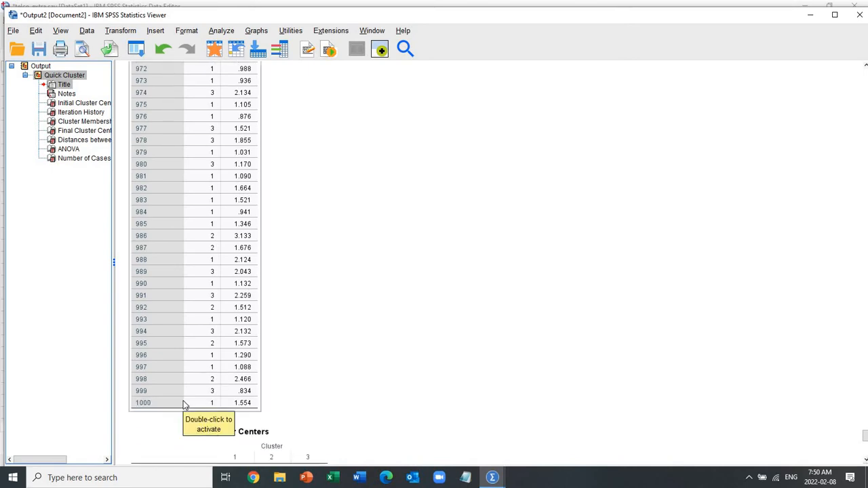
pyautogui.click(519, 368)
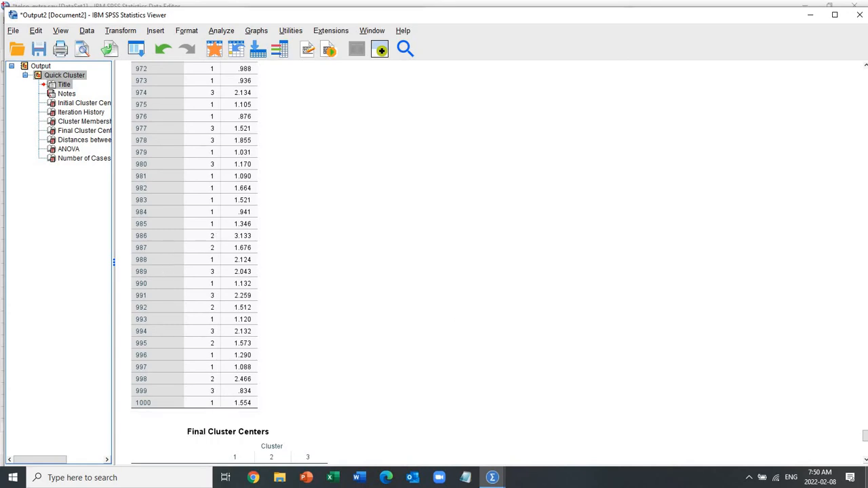
# - Review the final cluster centers, the distances between them, the ANOVA table and the number of cases in each cluster
pyautogui.scroll(-5, 865, 460)
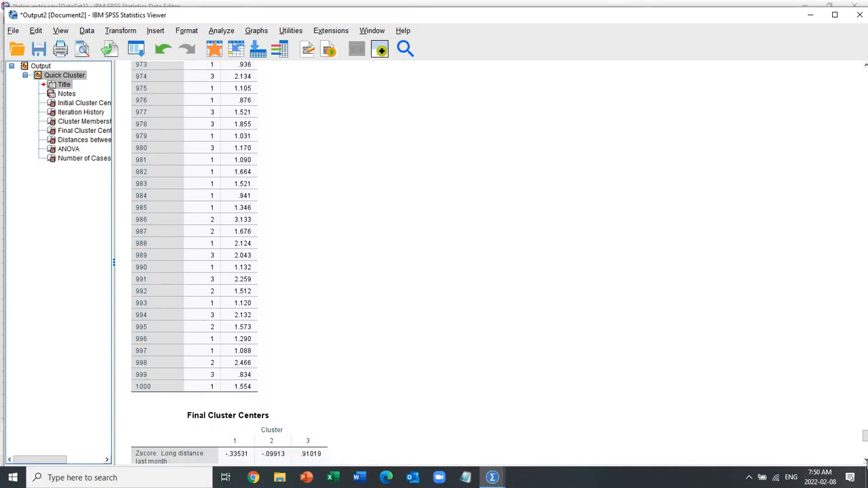
pyautogui.scroll(-4, 865, 460)
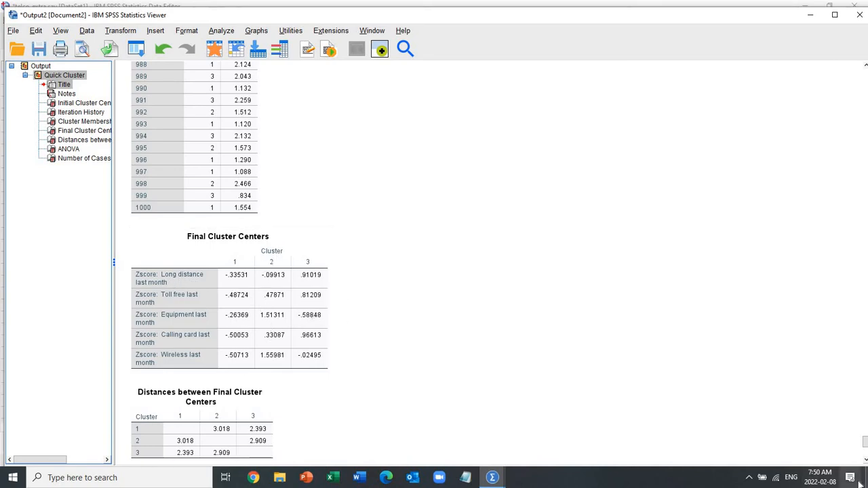
pyautogui.scroll(-3, 865, 461)
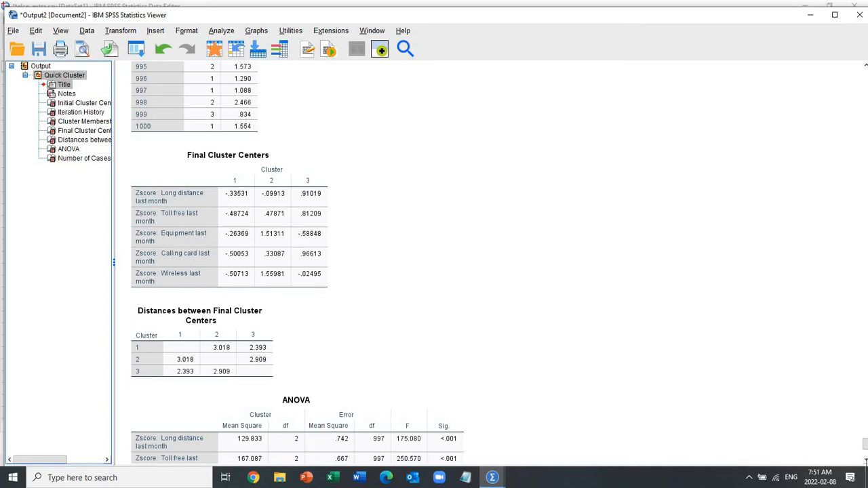
pyautogui.scroll(-5, 864, 460)
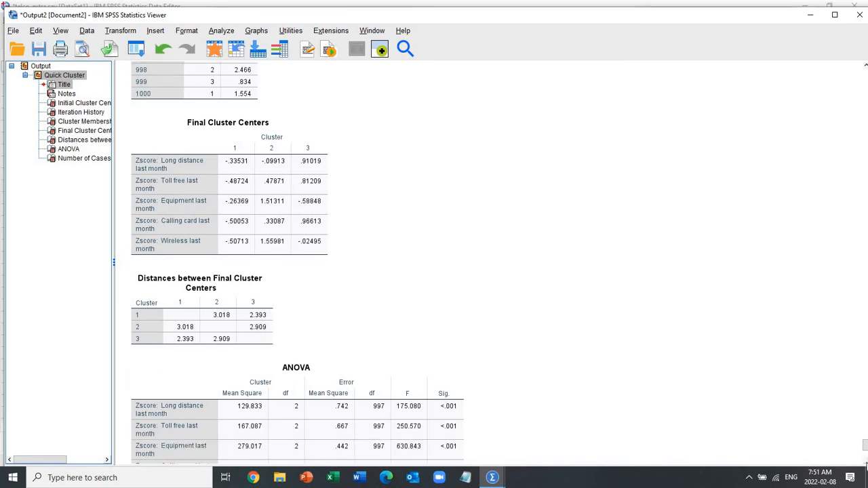
pyautogui.scroll(-5, 865, 460)
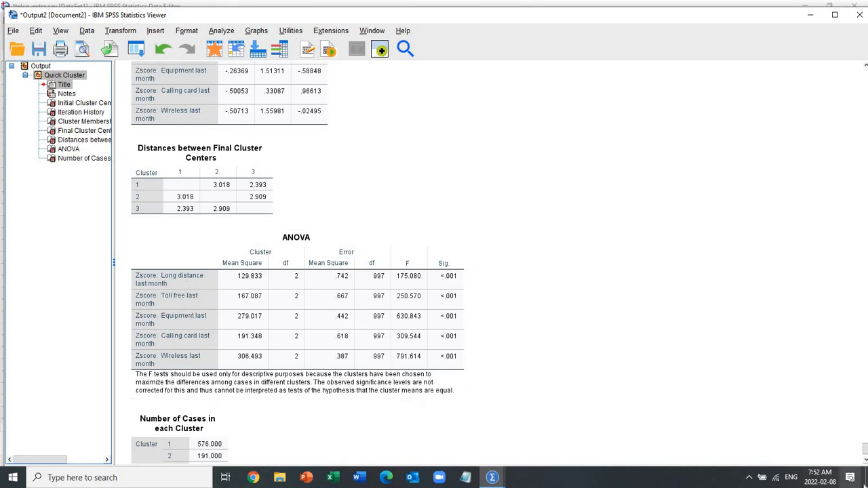
pyautogui.click(864, 460)
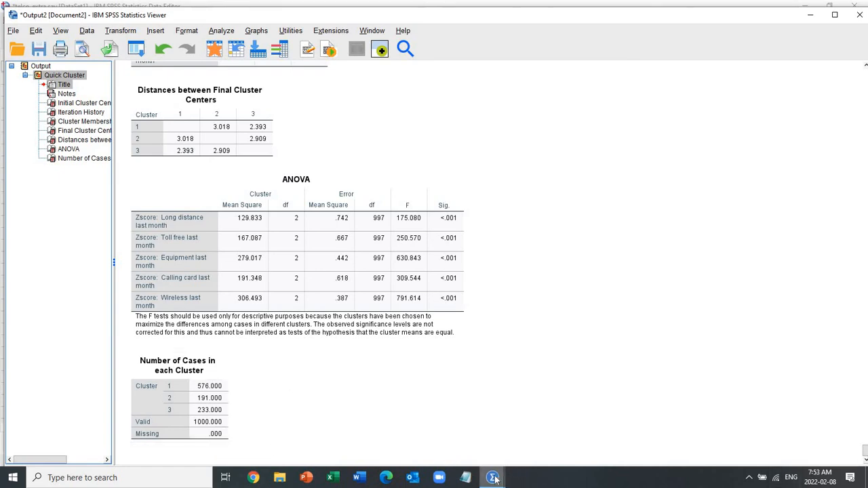
# - Switch to the telco_extra.sav dataset, find the saved cluster number variable QCL_1 and show its column in the case data
pyautogui.moveTo(495, 479)
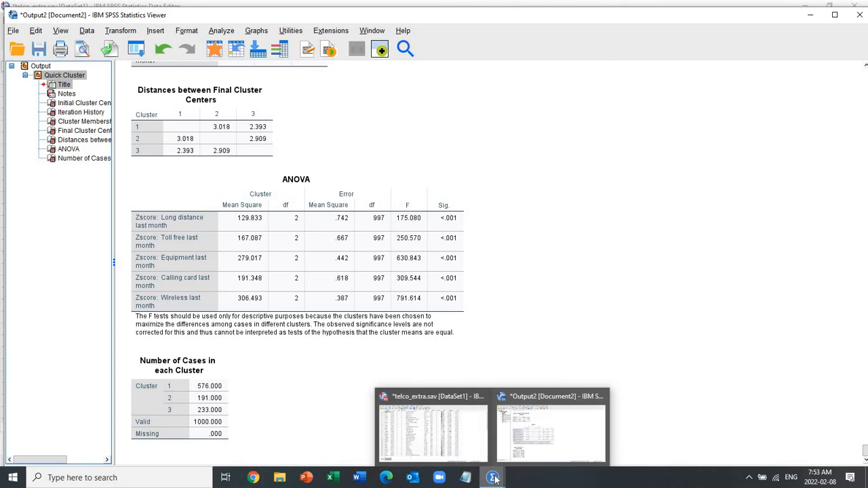
pyautogui.click(432, 441)
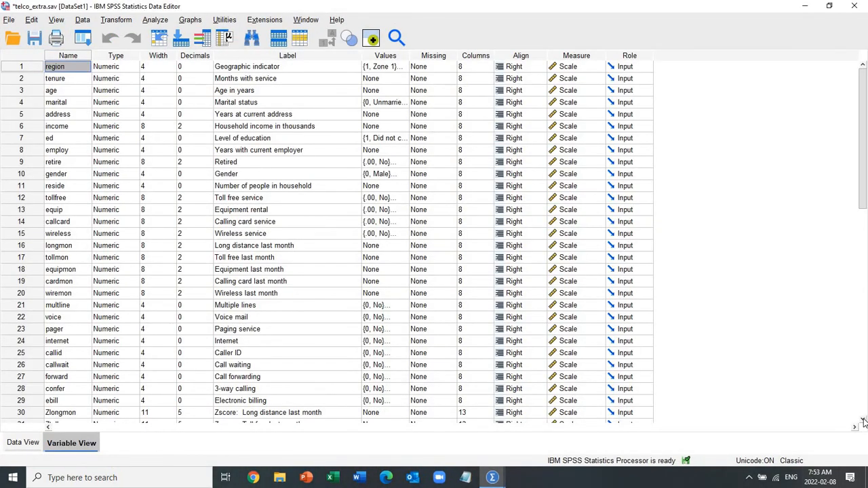
pyautogui.scroll(-4, 863, 422)
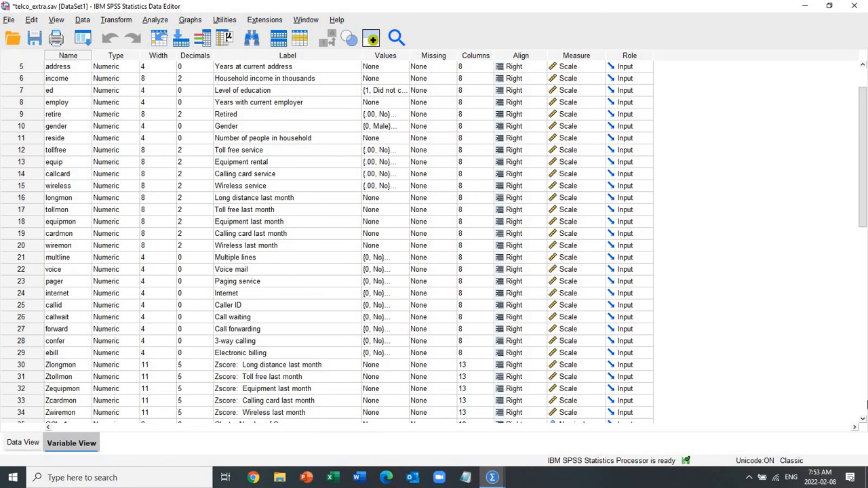
pyautogui.click(862, 412)
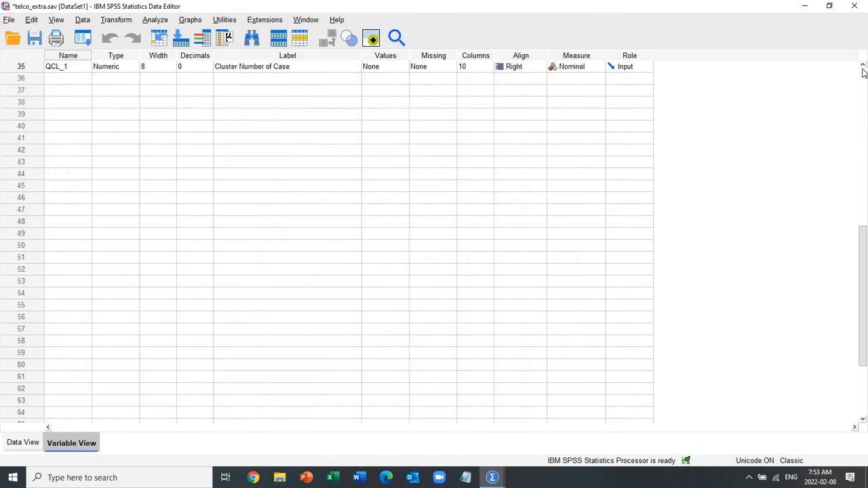
pyautogui.scroll(5, 862, 67)
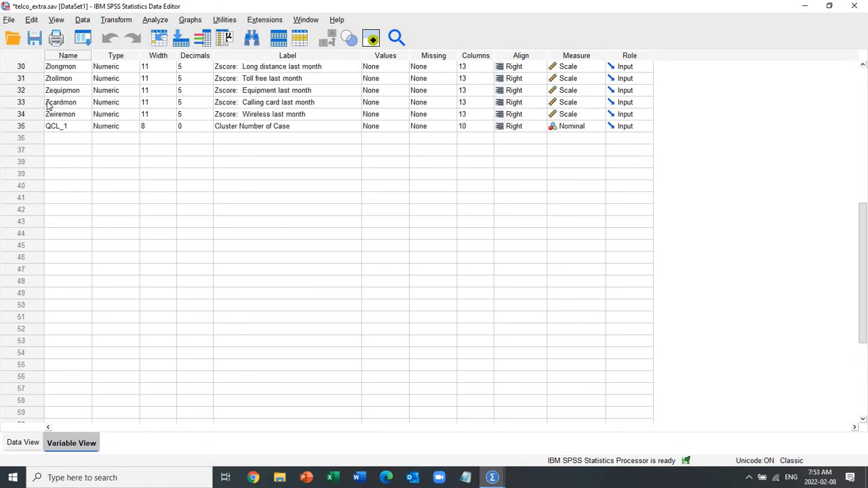
pyautogui.doubleClick(22, 127)
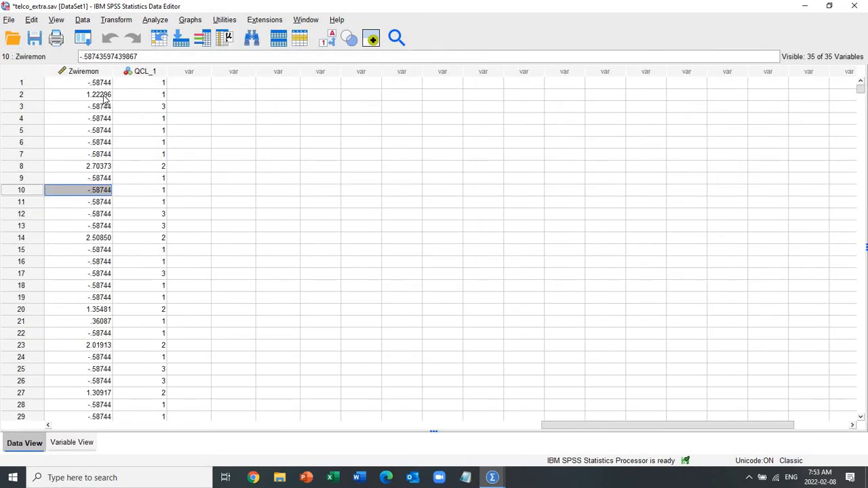
# - Starting from the first case, look through the cluster numbers assigned to the cases in the QCL_1 column
pyautogui.press('Right')
pyautogui.press('Up')
pyautogui.press('Up')
pyautogui.press('Up')
pyautogui.press('Up')
pyautogui.press('Up')
pyautogui.press('Up')
pyautogui.press('Up')
pyautogui.press('Up')
pyautogui.press('Up')
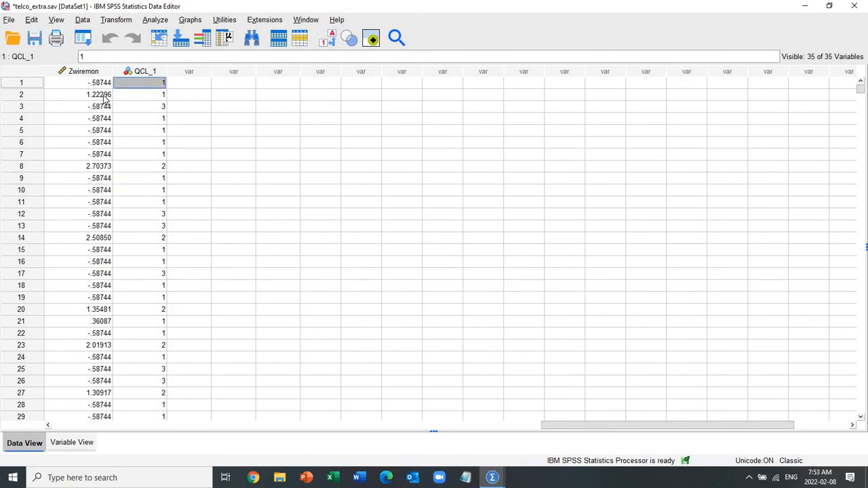
pyautogui.press('Down')
pyautogui.press('Down')
pyautogui.press('Down')
pyautogui.press('Down')
pyautogui.press('Down')
pyautogui.press('Down')
pyautogui.press('Down')
pyautogui.press('Down')
pyautogui.press('Down')
pyautogui.press('Down')
pyautogui.press('Down')
pyautogui.press('Down')
pyautogui.press('Down')
pyautogui.press('Down')
pyautogui.press('Down')
pyautogui.press('Down')
pyautogui.press('Down')
pyautogui.press('Down')
pyautogui.press('Down')
pyautogui.press('Down')
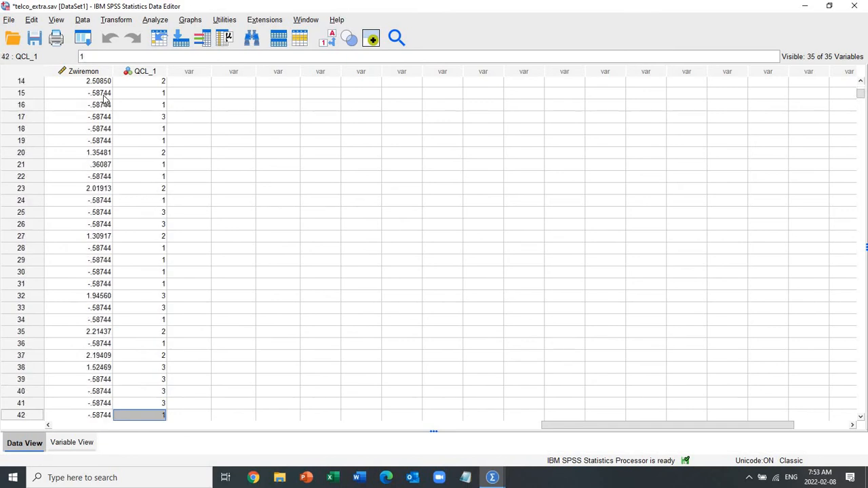
pyautogui.press('Down')
pyautogui.press('Down')
pyautogui.press('Down')
pyautogui.press('Down')
pyautogui.press('Down')
pyautogui.press('Down')
pyautogui.press('Down')
pyautogui.press('Down')
pyautogui.press('Down')
pyautogui.press('Up')
pyautogui.press('Up')
pyautogui.press('Up')
pyautogui.press('Up')
pyautogui.press('Up')
pyautogui.press('Up')
pyautogui.press('Up')
pyautogui.press('Up')
pyautogui.press('Up')
pyautogui.press('Up')
pyautogui.press('Up')
pyautogui.press('Up')
pyautogui.press('Up')
pyautogui.press('Up')
pyautogui.press('Up')
pyautogui.press('Up')
pyautogui.press('Up')
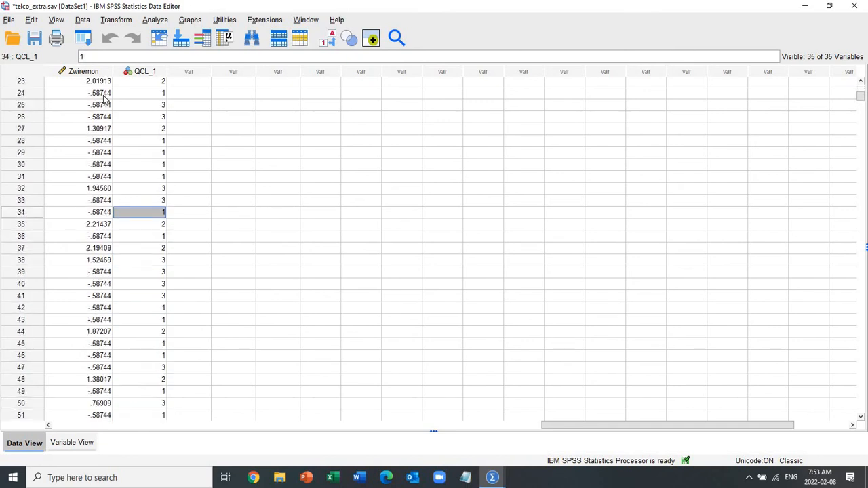
pyautogui.press('Up')
pyautogui.press('Up')
pyautogui.press('Up')
pyautogui.press('Up')
pyautogui.press('Up')
pyautogui.press('Up')
pyautogui.press('Up')
pyautogui.press('Up')
pyautogui.press('Up')
pyautogui.press('Up')
pyautogui.press('Up')
pyautogui.press('Up')
pyautogui.press('Up')
pyautogui.press('Up')
pyautogui.press('Up')
pyautogui.press('Up')
pyautogui.press('Up')
pyautogui.press('Up')
pyautogui.press('Up')
pyautogui.press('Up')
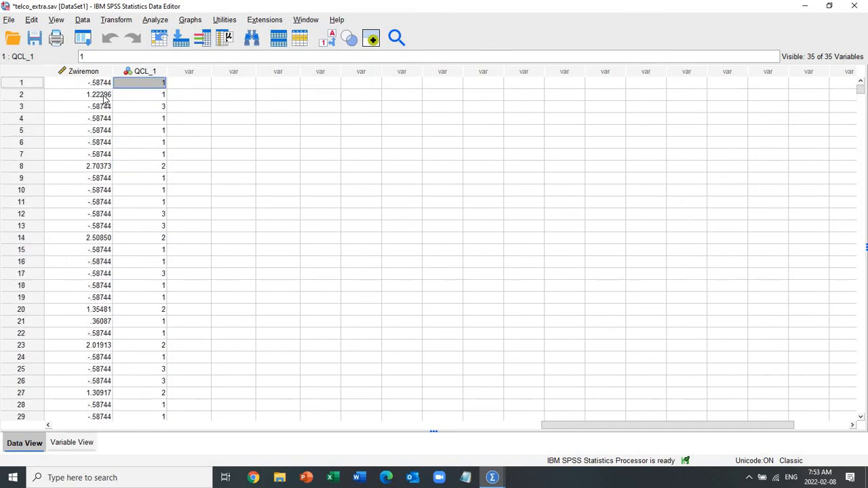
pyautogui.press('Down')
pyautogui.press('Down')
pyautogui.press('Down')
pyautogui.press('Down')
pyautogui.press('Down')
pyautogui.press('Down')
pyautogui.press('Down')
pyautogui.press('Down')
pyautogui.press('Down')
pyautogui.press('Down')
pyautogui.press('Down')
pyautogui.press('Down')
pyautogui.press('Down')
pyautogui.press('Down')
pyautogui.press('Down')
pyautogui.press('Down')
pyautogui.press('Down')
pyautogui.press('Down')
pyautogui.press('Down')
pyautogui.press('Down')
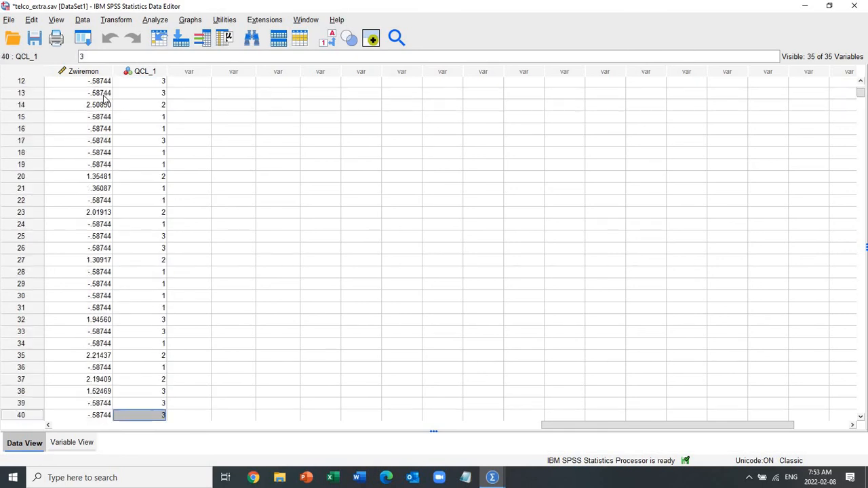
pyautogui.press('Down')
pyautogui.press('Down')
pyautogui.press('Down')
pyautogui.press('Down')
pyautogui.press('Down')
pyautogui.press('Down')
pyautogui.press('Down')
pyautogui.press('Down')
pyautogui.press('Down')
pyautogui.press('Down')
pyautogui.press('Down')
pyautogui.press('Down')
pyautogui.press('Down')
pyautogui.press('Down')
pyautogui.press('Down')
pyautogui.press('Down')
pyautogui.press('Down')
pyautogui.press('Down')
pyautogui.press('Up')
pyautogui.press('Up')
pyautogui.press('Up')
pyautogui.press('Up')
pyautogui.press('Up')
pyautogui.press('Up')
pyautogui.press('Up')
pyautogui.press('Up')
pyautogui.press('Up')
pyautogui.press('Up')
pyautogui.press('Up')
pyautogui.press('Up')
pyautogui.press('Up')
pyautogui.press('Up')
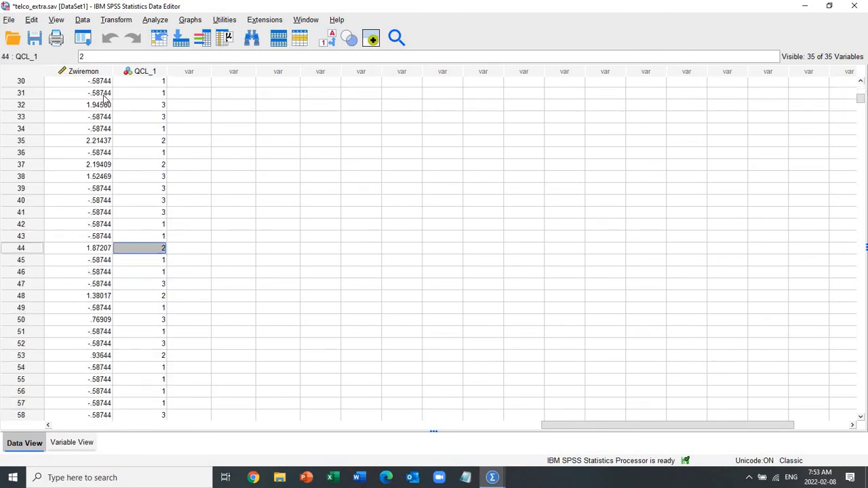
# - Recheck the QCL_1 cluster numbers across roughly the first 50 cases, finishing back at case 1
pyautogui.press('Up')
pyautogui.press('Up')
pyautogui.press('Up')
pyautogui.press('Up')
pyautogui.press('Up')
pyautogui.press('Up')
pyautogui.press('Up')
pyautogui.press('Up')
pyautogui.press('Up')
pyautogui.press('Up')
pyautogui.press('Up')
pyautogui.press('Up')
pyautogui.press('Up')
pyautogui.press('Up')
pyautogui.press('Up')
pyautogui.press('Up')
pyautogui.press('Up')
pyautogui.press('Up')
pyautogui.press('Up')
pyautogui.press('Up')
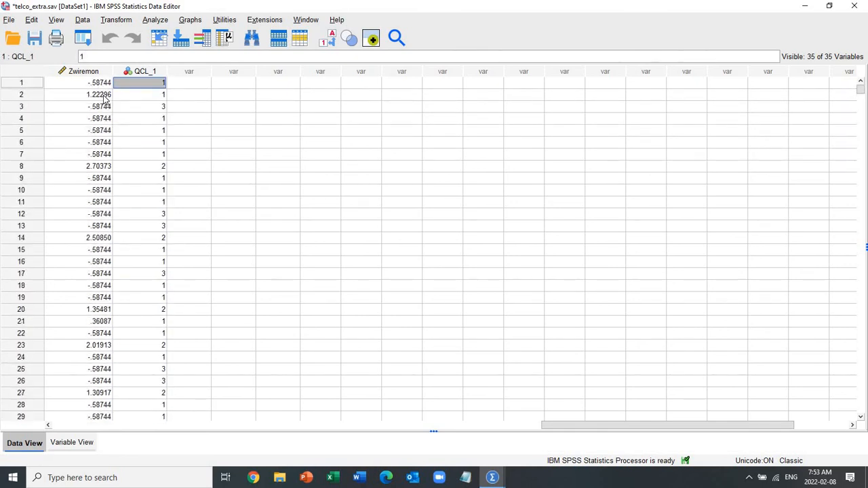
pyautogui.press('Down')
pyautogui.press('Down')
pyautogui.press('Down')
pyautogui.press('Down')
pyautogui.press('Down')
pyautogui.press('Down')
pyautogui.press('Down')
pyautogui.press('Down')
pyautogui.press('Down')
pyautogui.press('Down')
pyautogui.press('Down')
pyautogui.press('Down')
pyautogui.press('Down')
pyautogui.press('Down')
pyautogui.press('Down')
pyautogui.press('Down')
pyautogui.press('Down')
pyautogui.press('Down')
pyautogui.press('Down')
pyautogui.press('Down')
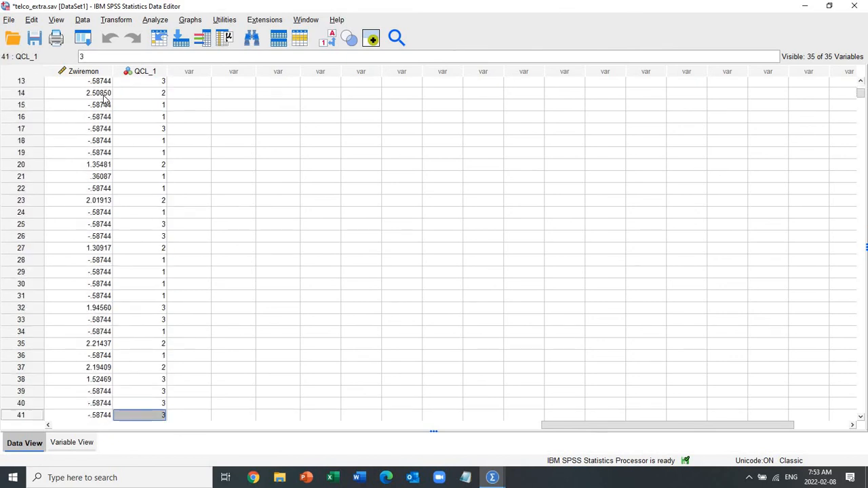
pyautogui.press('Down')
pyautogui.press('Down')
pyautogui.press('Down')
pyautogui.press('Down')
pyautogui.press('Down')
pyautogui.press('Down')
pyautogui.press('Up')
pyautogui.press('Up')
pyautogui.press('Up')
pyautogui.press('Up')
pyautogui.press('Up')
pyautogui.press('Up')
pyautogui.press('Up')
pyautogui.press('Up')
pyautogui.press('Up')
pyautogui.press('Up')
pyautogui.press('Up')
pyautogui.press('Up')
pyautogui.press('Up')
pyautogui.press('Up')
pyautogui.press('Up')
pyautogui.press('Up')
pyautogui.press('Up')
pyautogui.press('Up')
pyautogui.press('Up')
pyautogui.press('Up')
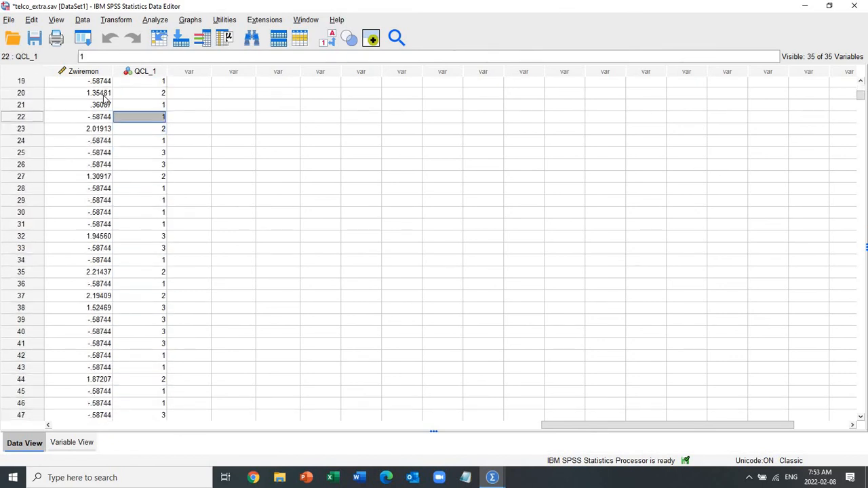
pyautogui.press('Up')
pyautogui.press('Up')
pyautogui.press('Up')
pyautogui.press('Up')
pyautogui.press('Up')
pyautogui.press('Up')
pyautogui.press('Up')
pyautogui.press('Up')
pyautogui.press('Up')
pyautogui.press('Up')
pyautogui.press('Up')
pyautogui.press('Up')
pyautogui.press('Up')
pyautogui.press('Up')
pyautogui.press('Up')
pyautogui.press('Up')
pyautogui.press('Up')
pyautogui.press('Up')
pyautogui.press('Up')
pyautogui.press('Up')
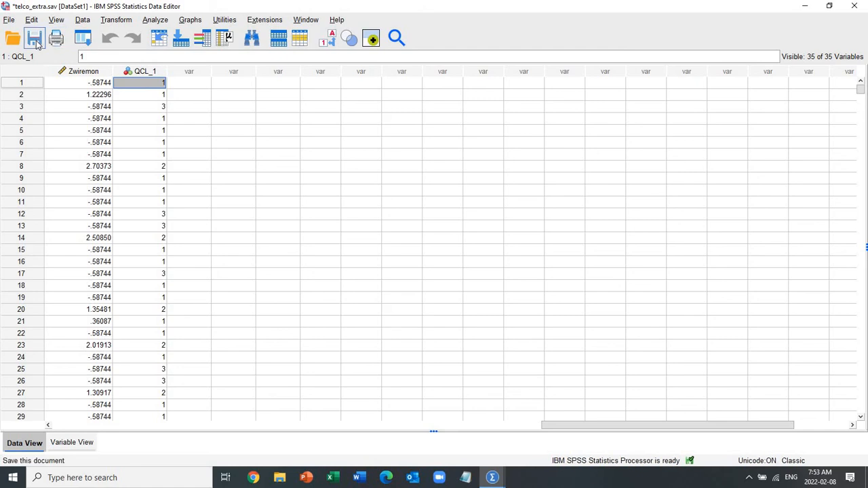
# - Save the telco_extra.sav dataset with the new cluster membership variable QCL_1
pyautogui.click(38, 41)
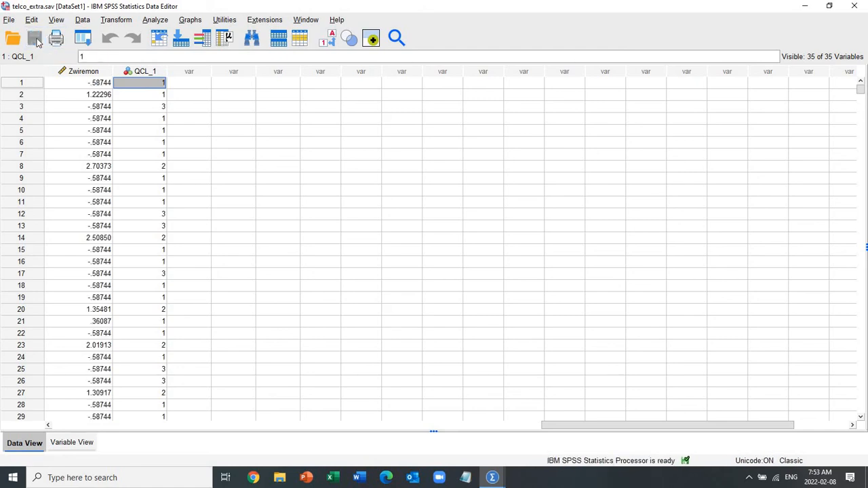